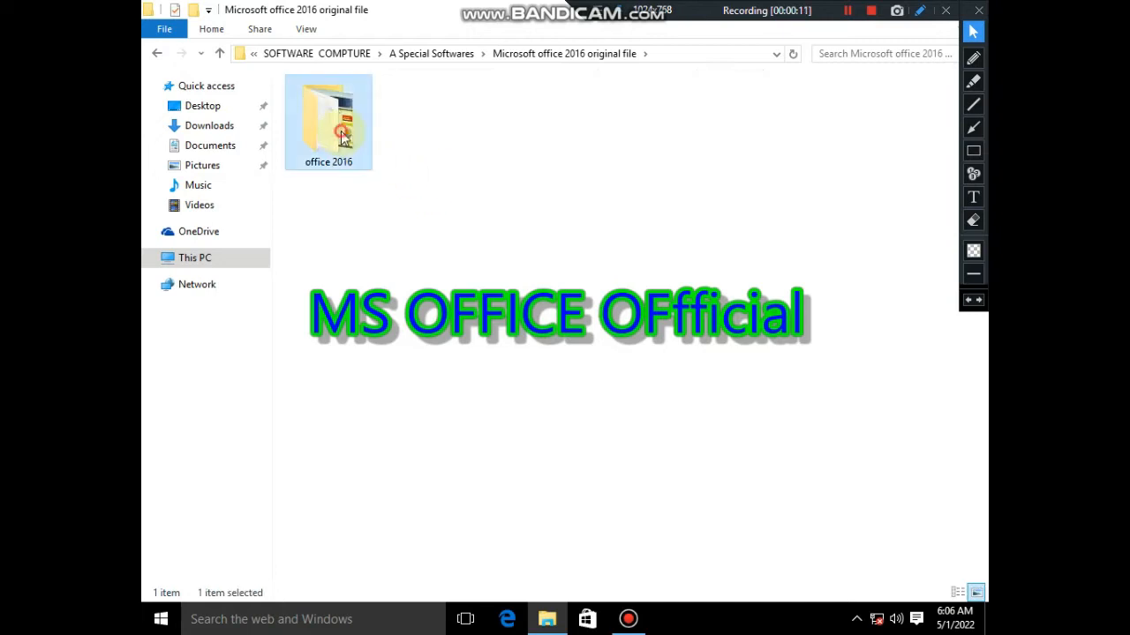
Open the office 2016 folder and locate its 64bit subfolder.
double_click(326, 123)
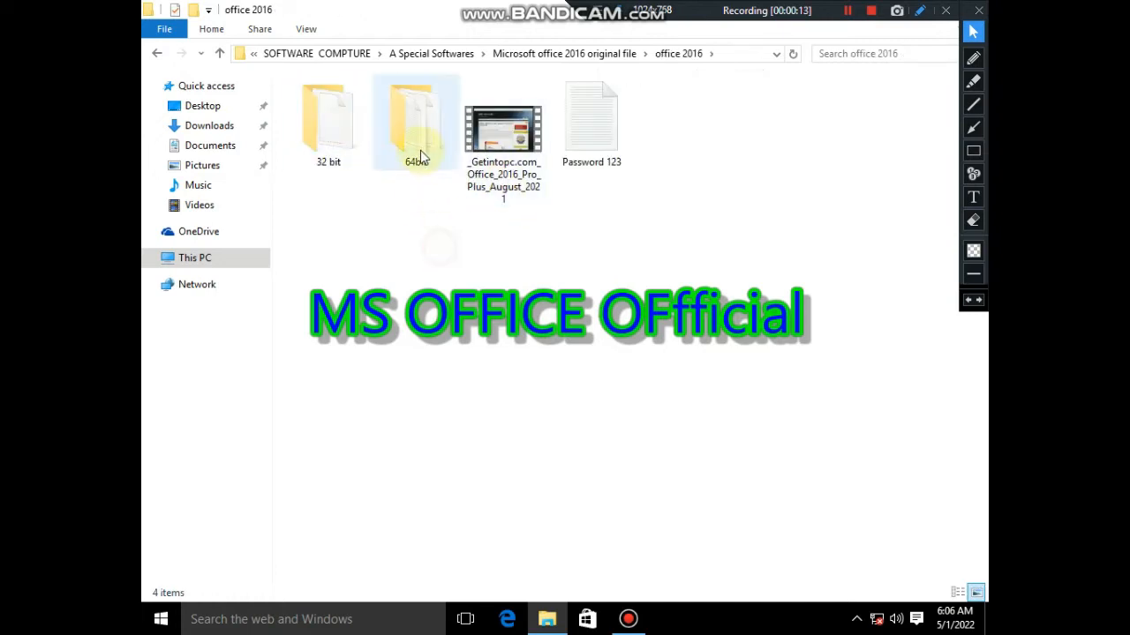
double_click(415, 124)
key(BackSpace)
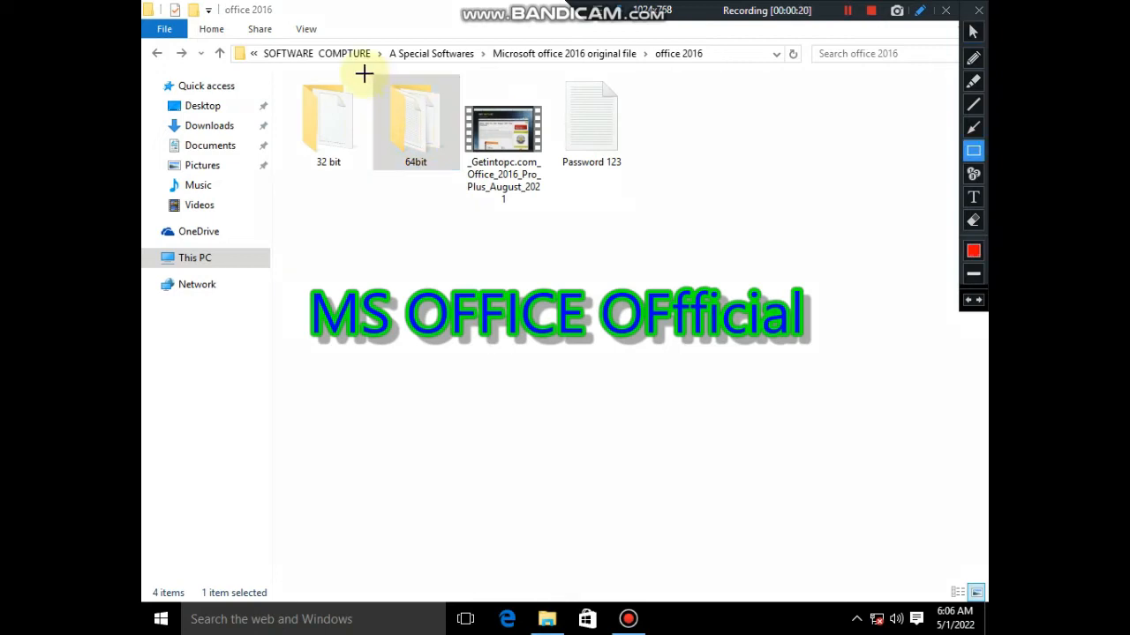
drag(363, 74, 457, 173)
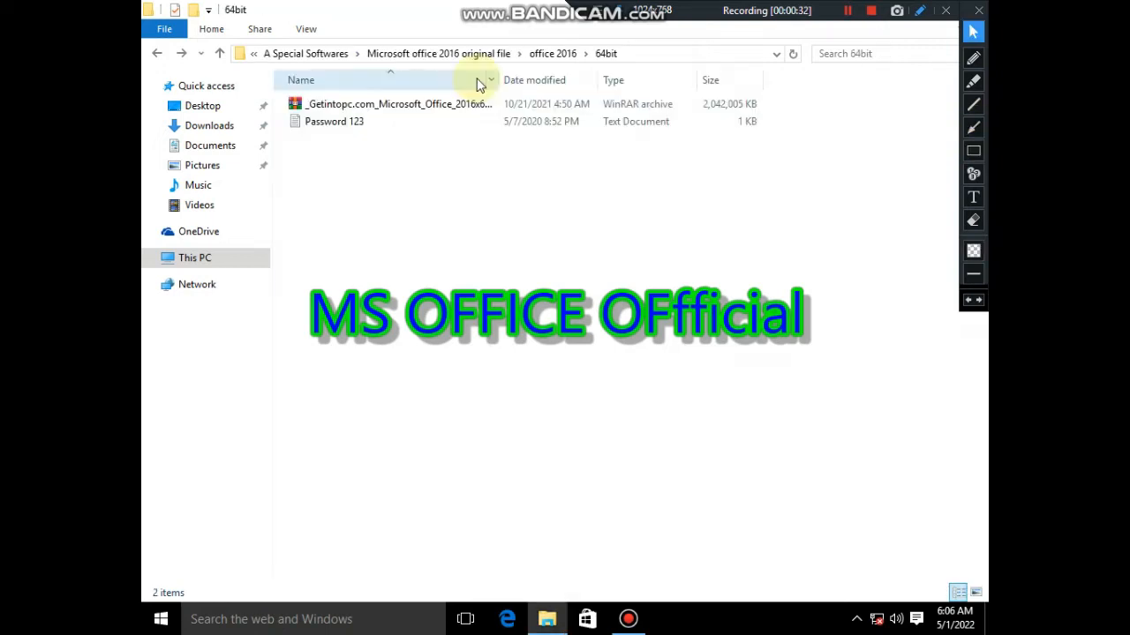
Extract the Microsoft Office 2016x64 archive into the current 64bit folder, entering the archive password.
click(381, 108)
right_click(381, 108)
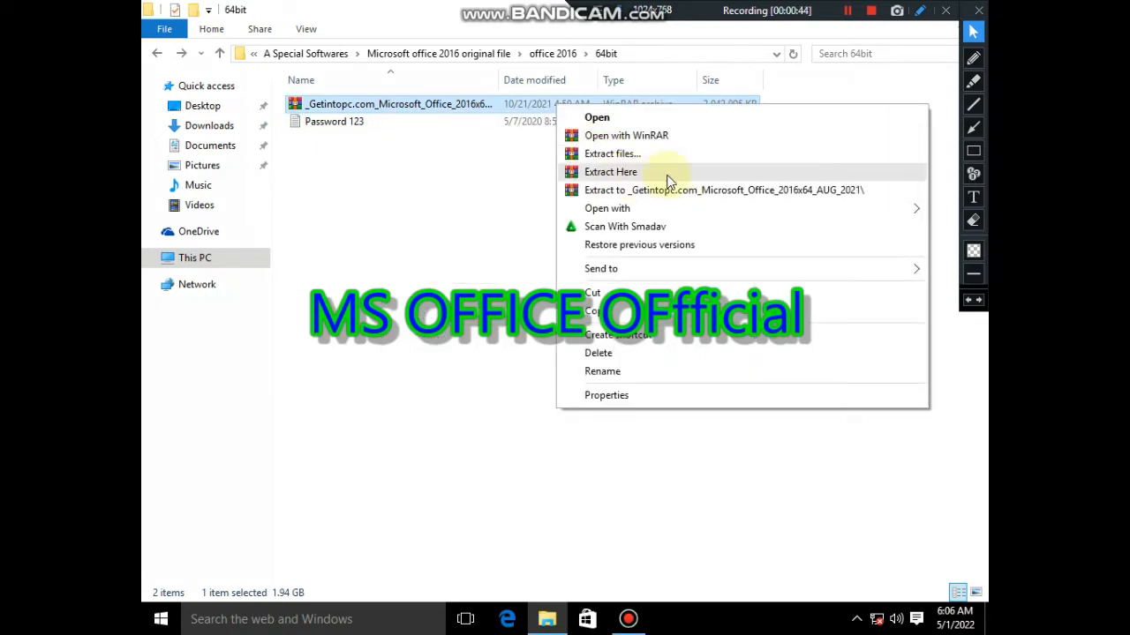
click(668, 180)
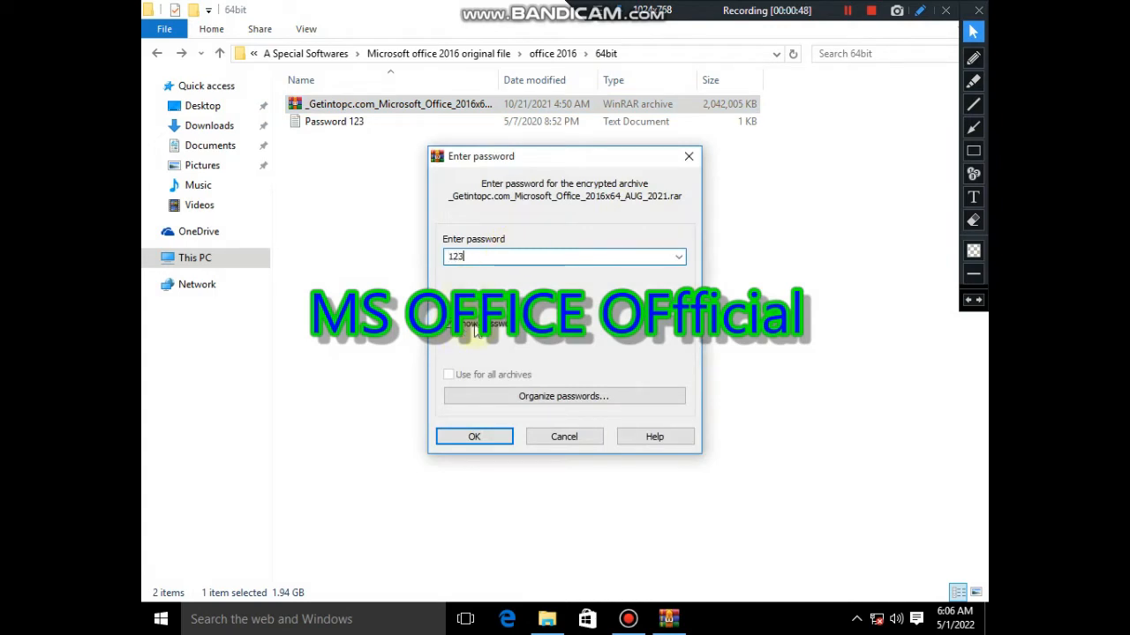
click(510, 441)
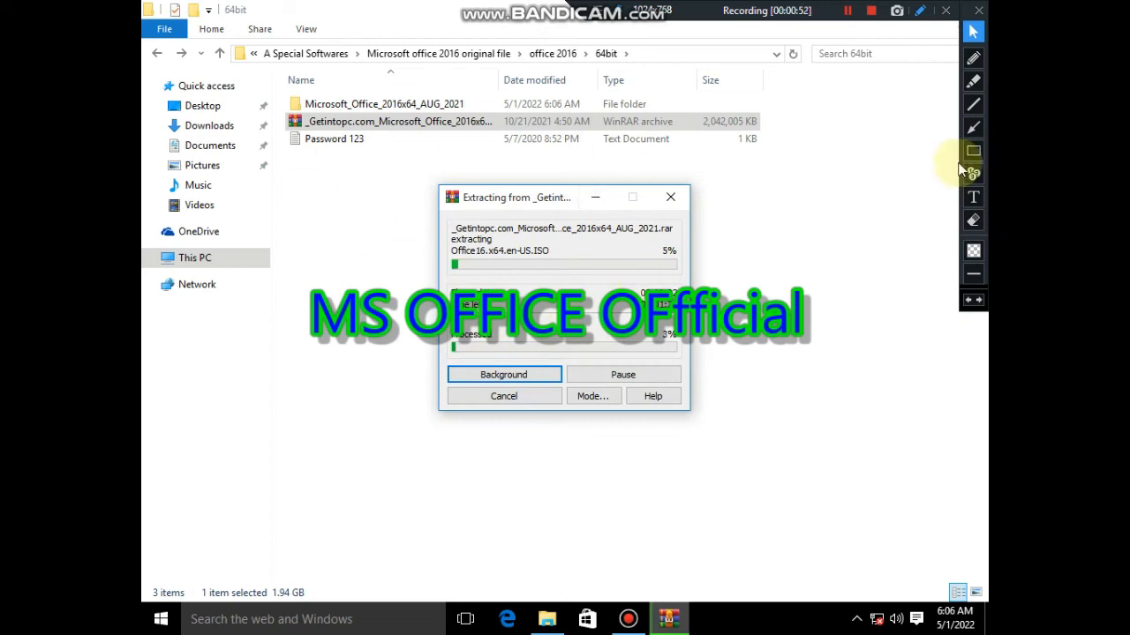
click(973, 128)
drag(860, 103, 687, 103)
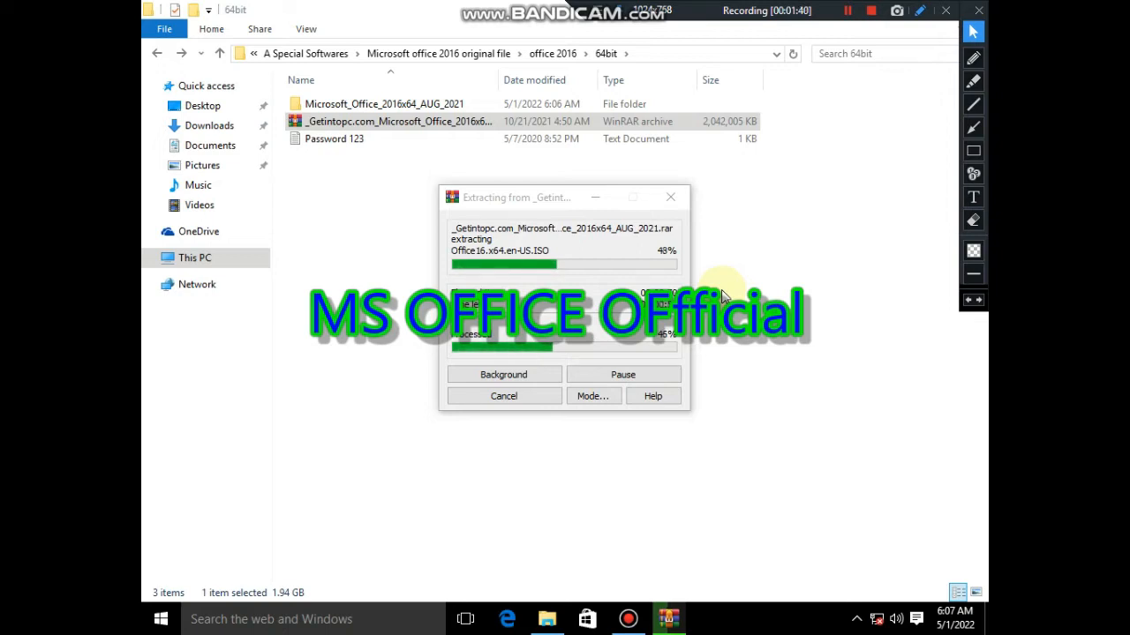
click(847, 10)
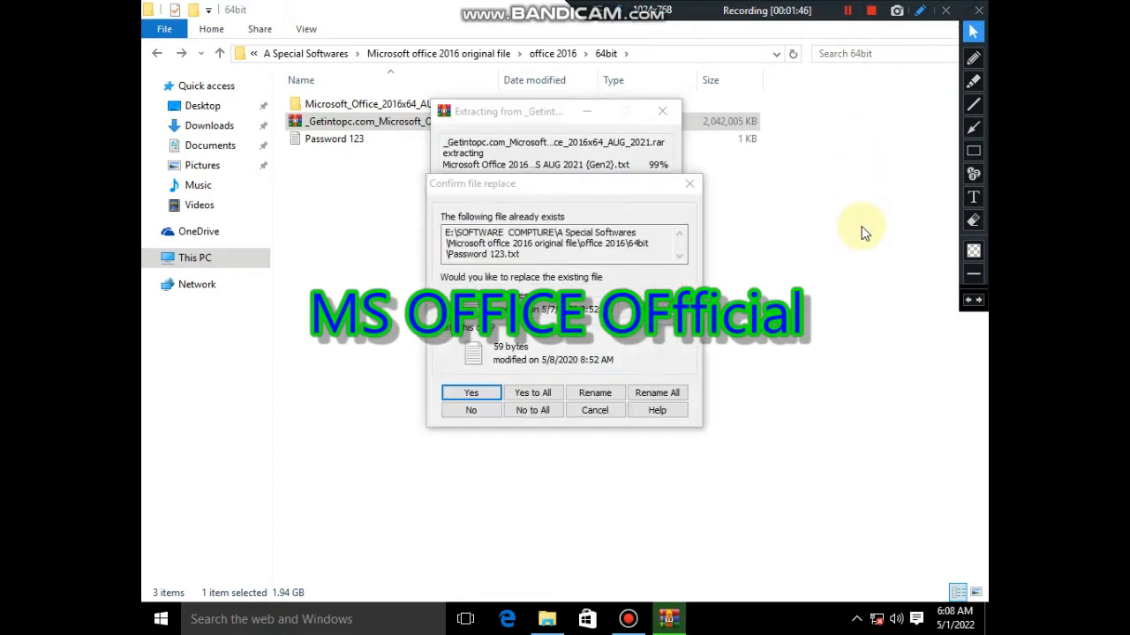
Replace all existing files with the extracted ones and open the Microsoft_Office_2016x64_AUG_2021 folder.
click(534, 394)
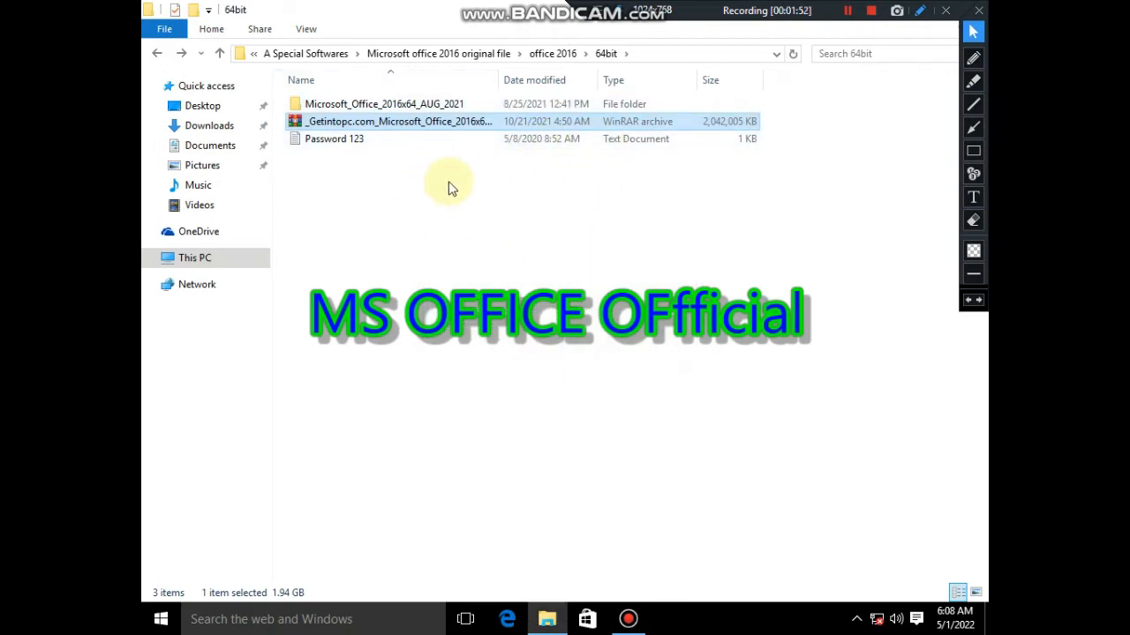
scroll(453, 189, up, 4)
click(412, 261)
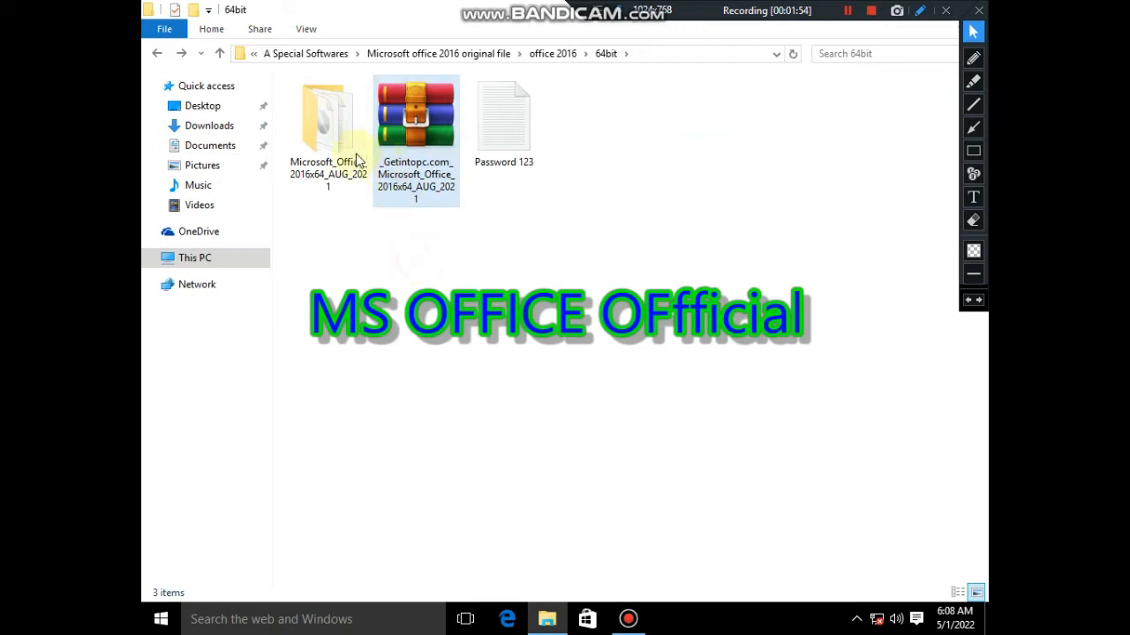
click(328, 141)
double_click(328, 141)
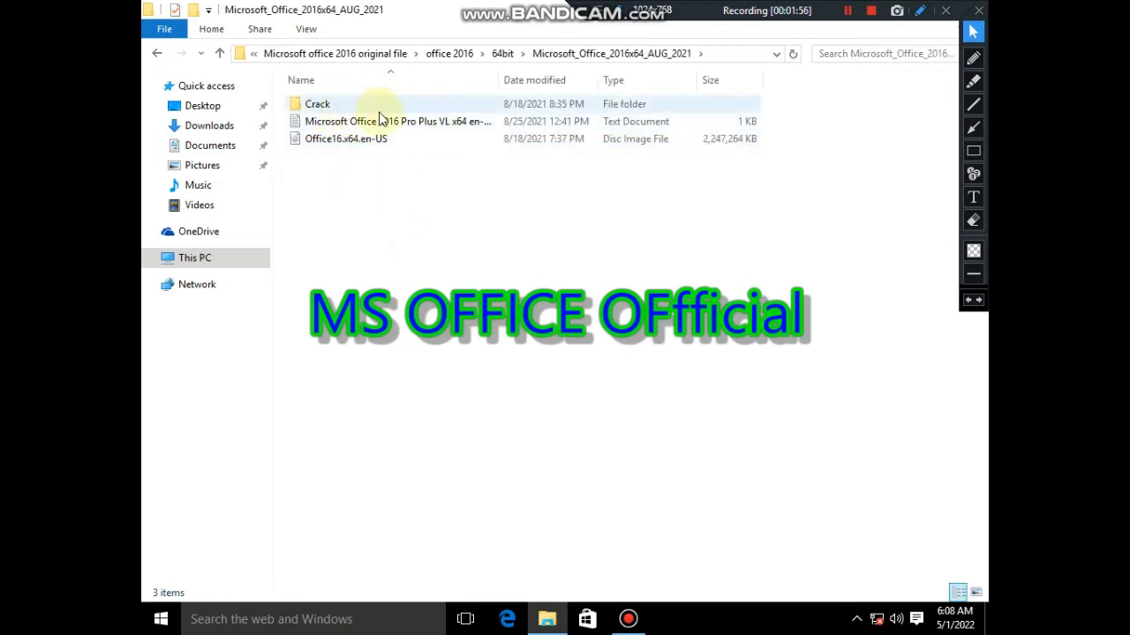
click(973, 150)
drag(813, 130, 254, 152)
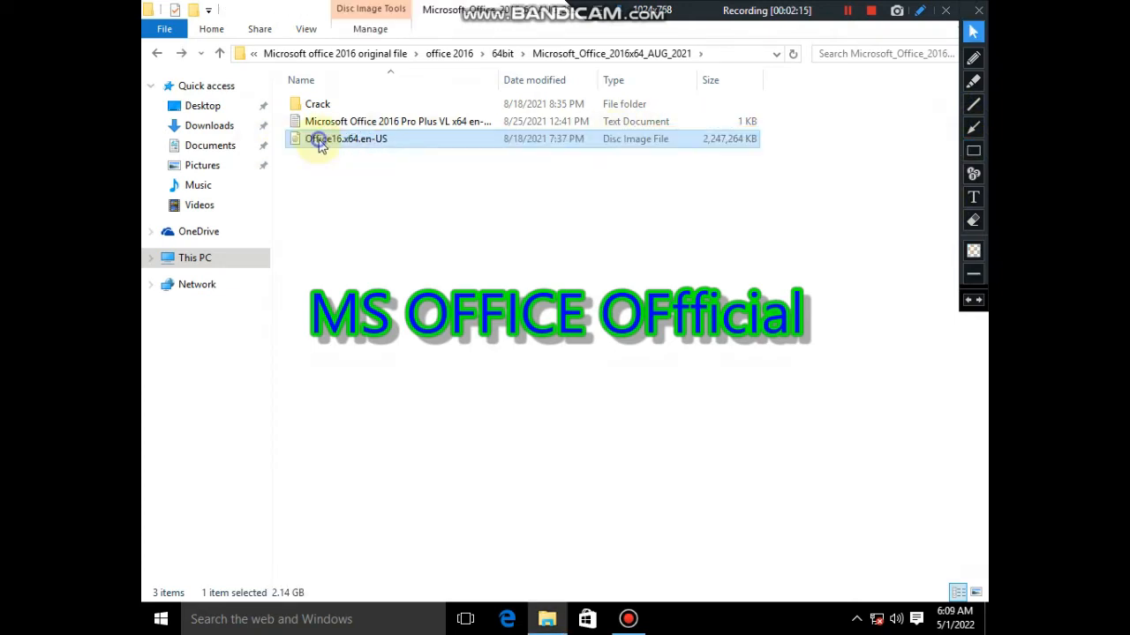
Extract the contents of the Office16.x64.en-US disc image directly into the current folder.
right_click(319, 145)
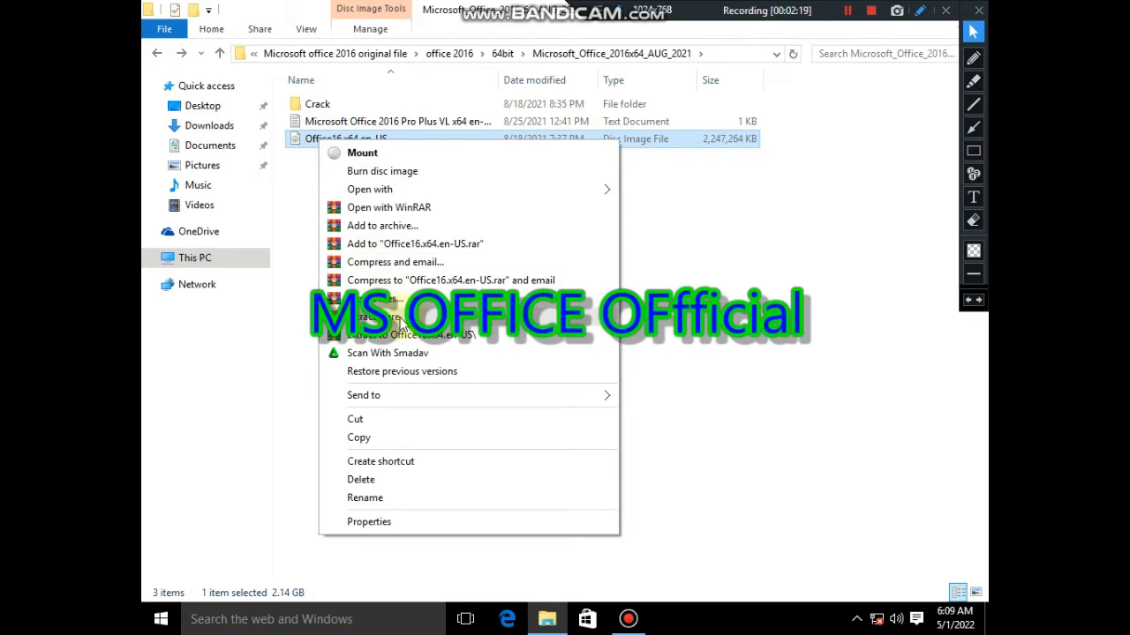
click(379, 315)
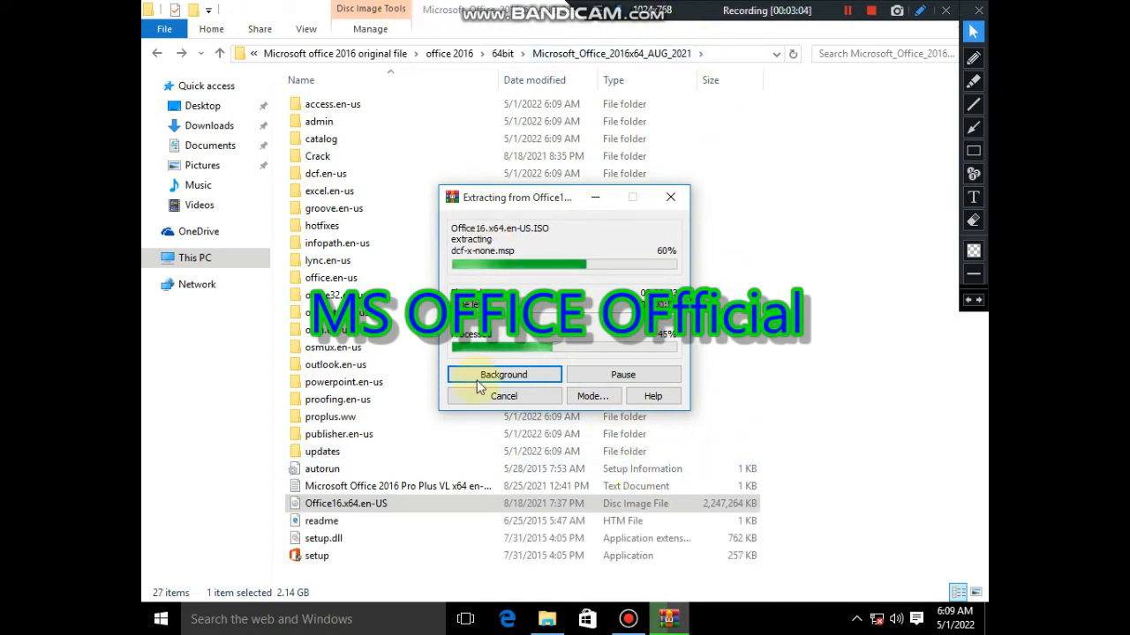
click(847, 12)
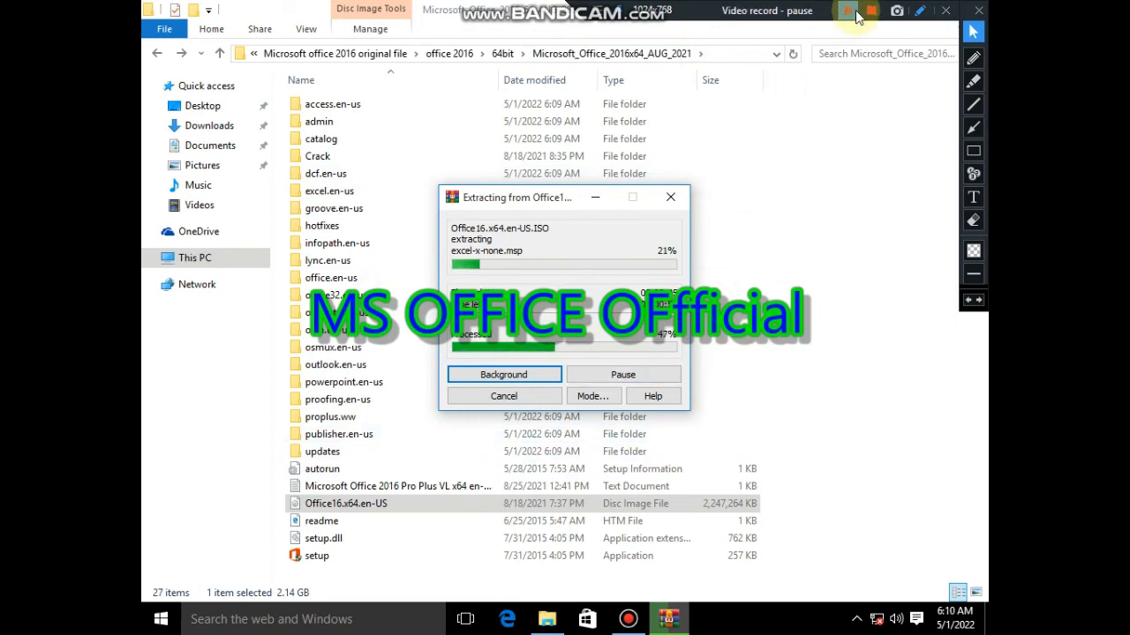
click(847, 11)
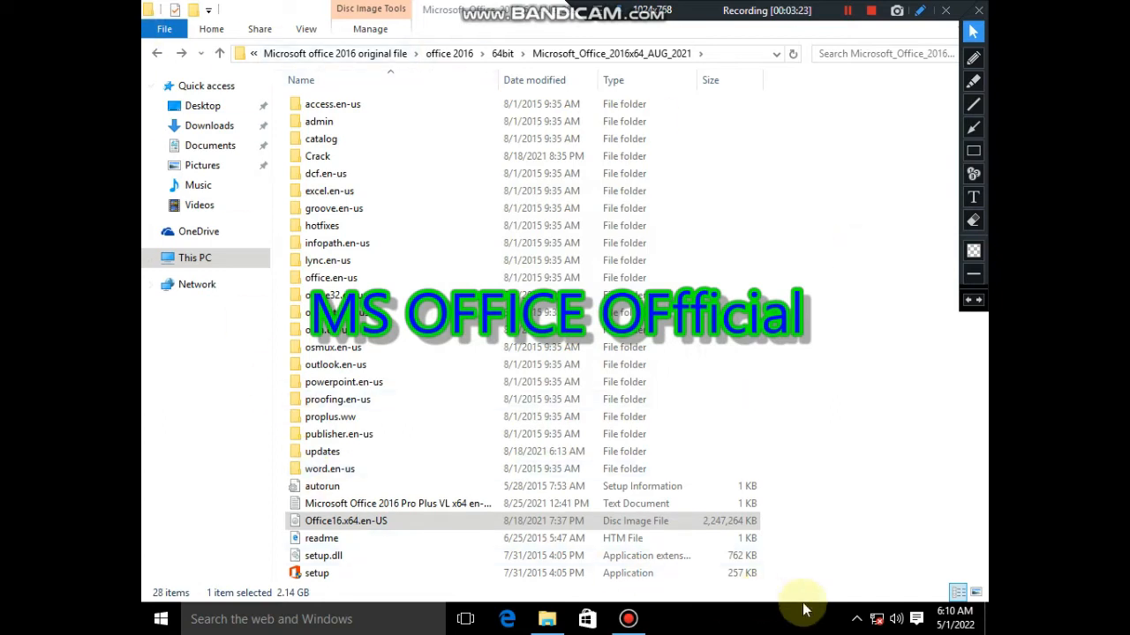
Show the extracted files as large icons and launch the Office setup application.
click(976, 592)
click(864, 474)
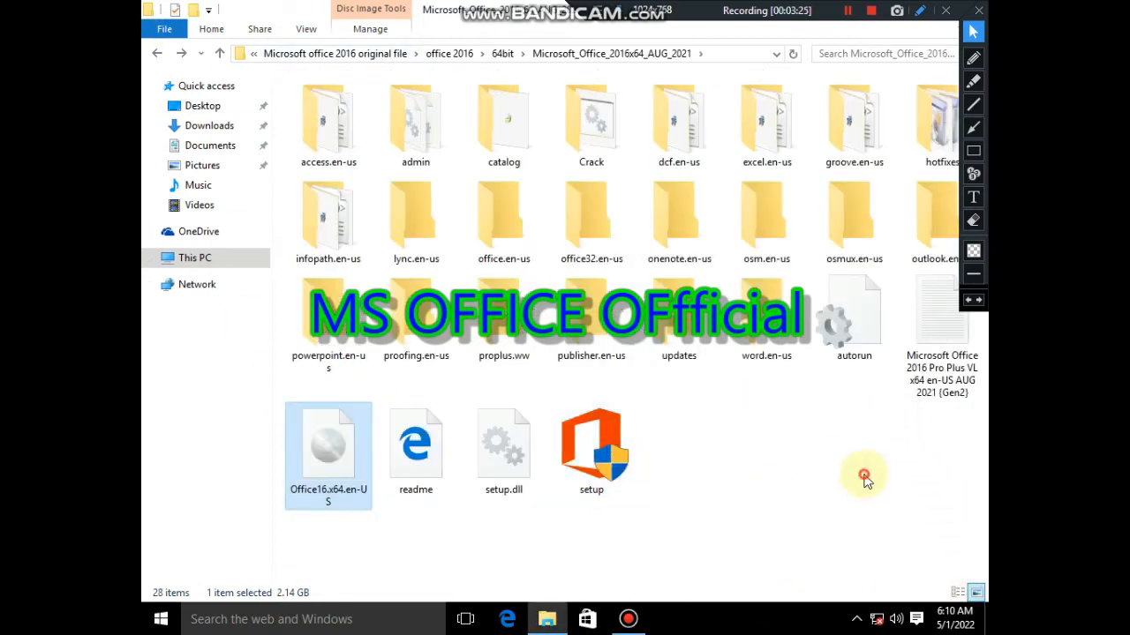
click(594, 424)
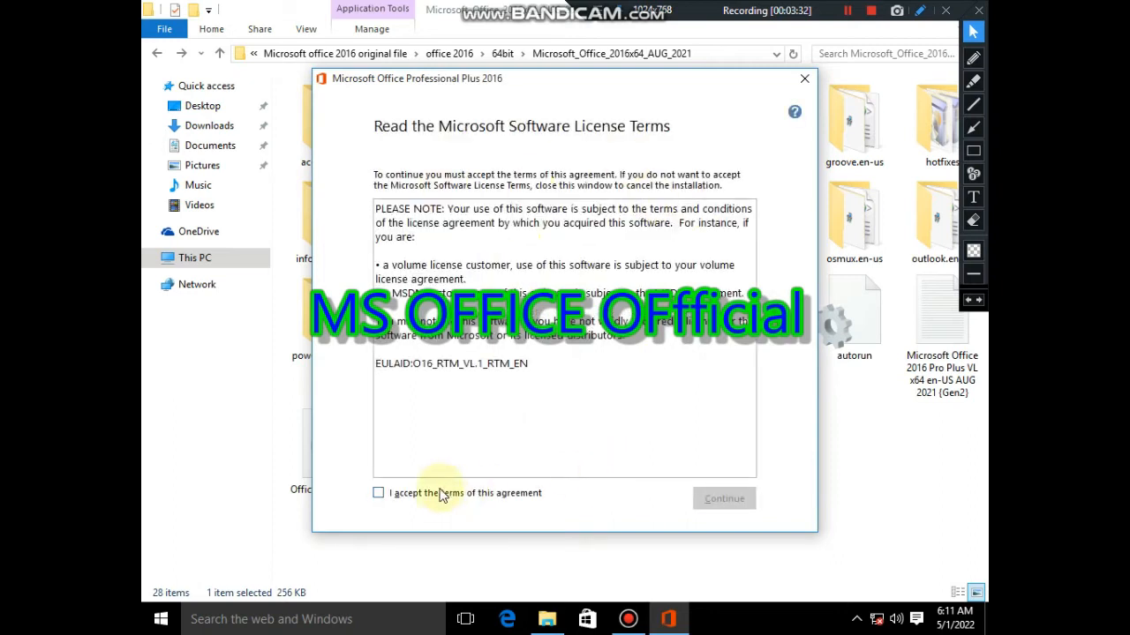
Accept the Microsoft Software License Terms and choose the customized installation type.
click(444, 494)
click(703, 500)
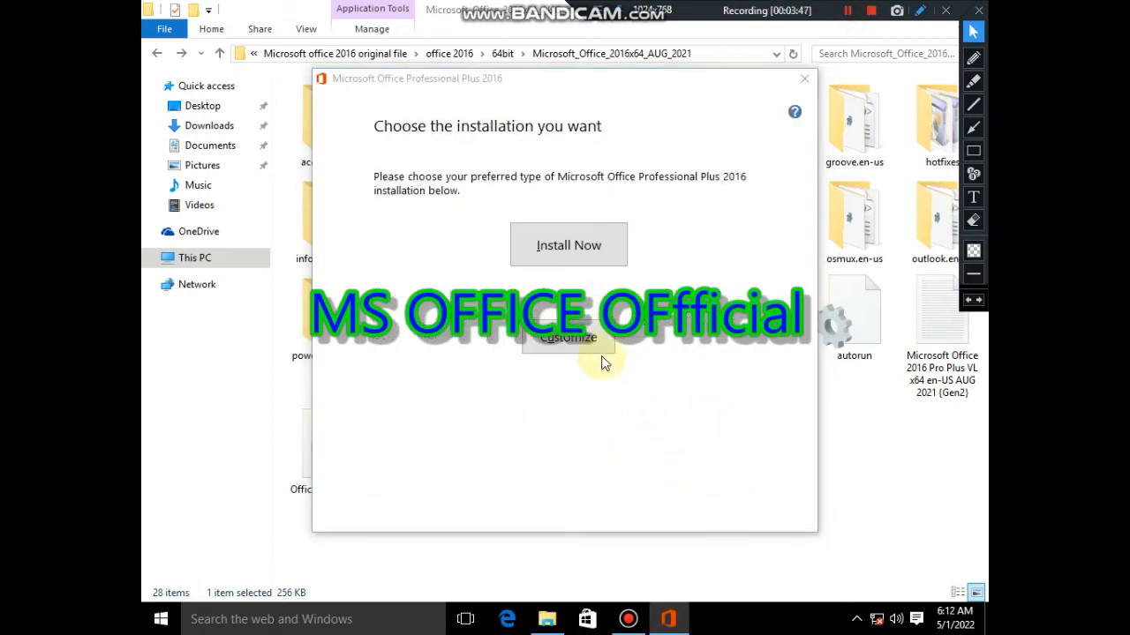
click(601, 355)
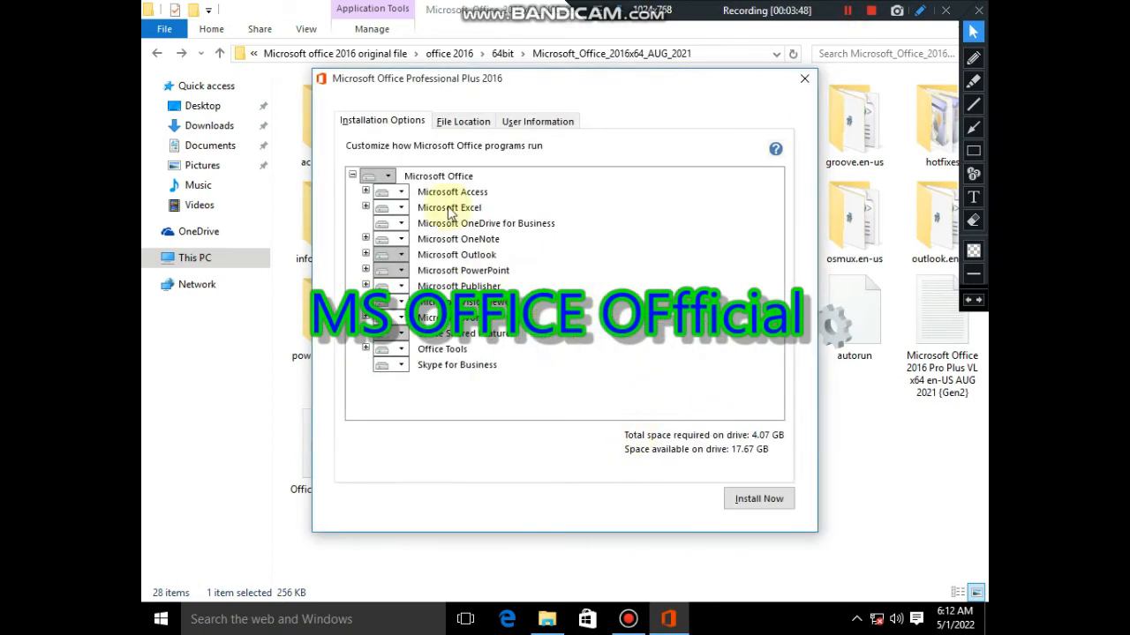
Set the installation location to the Microsoft office 2016 original file folder inside A Special Softwares and start the installation.
click(463, 122)
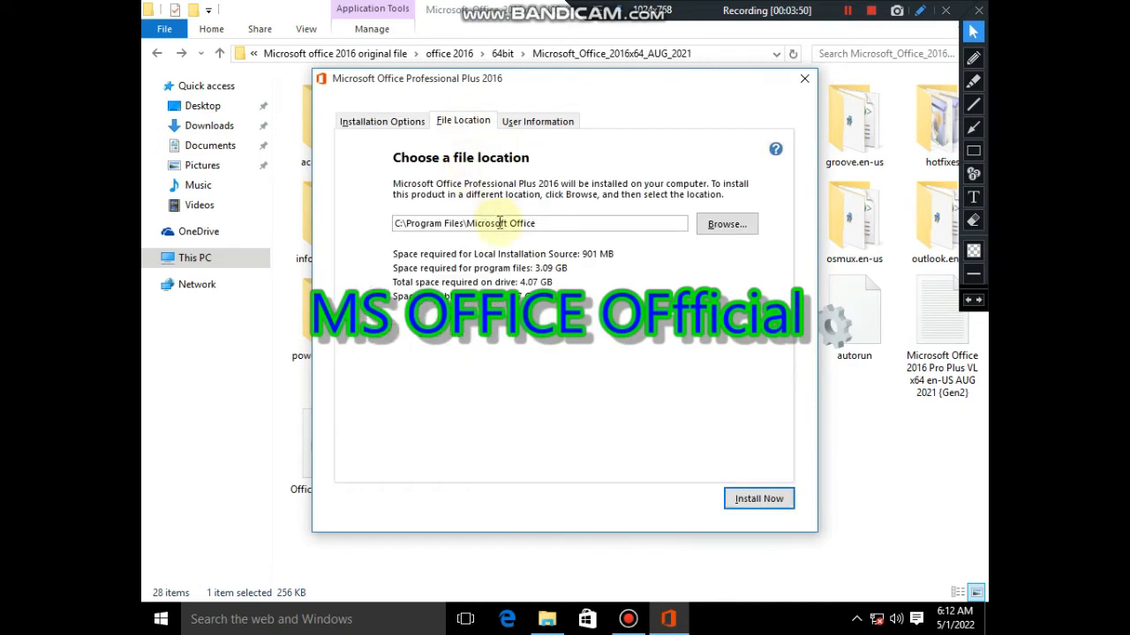
click(726, 225)
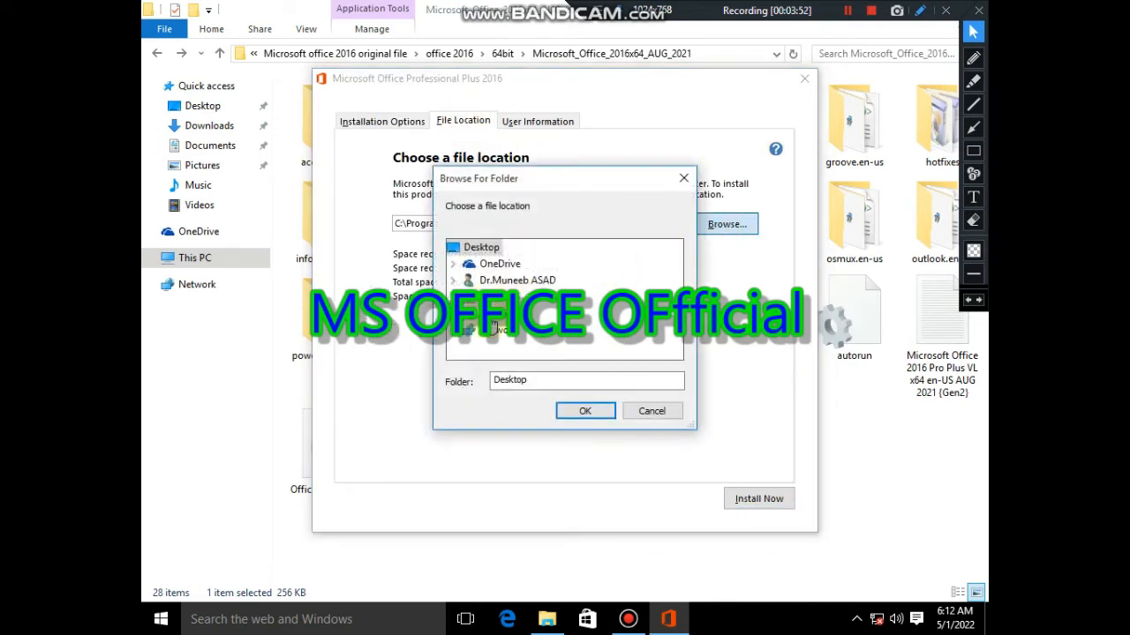
click(493, 327)
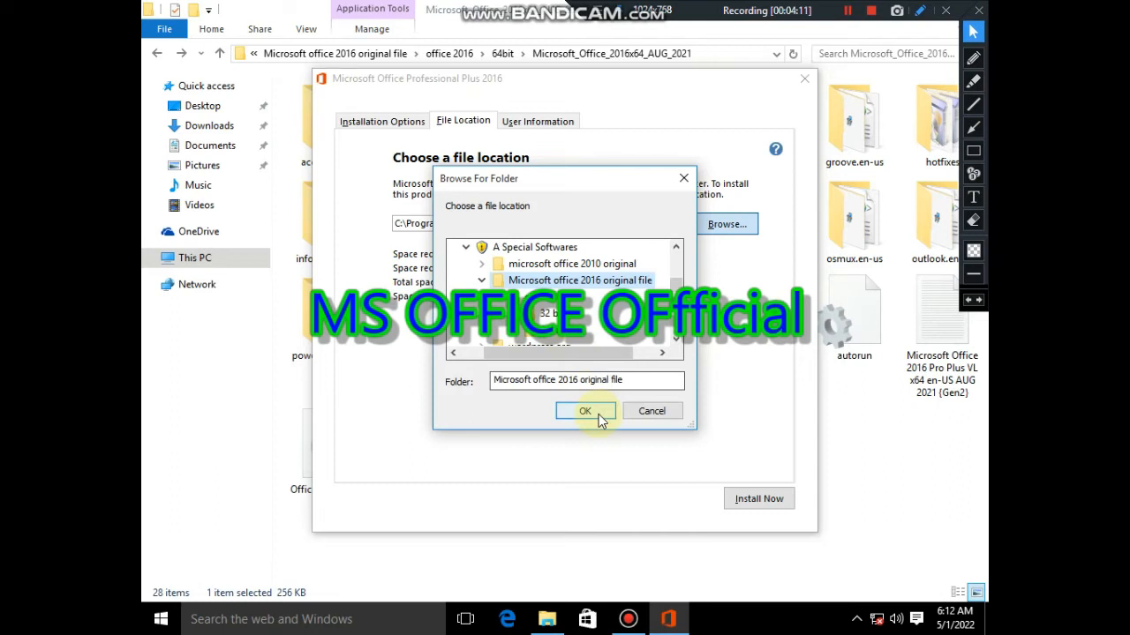
click(598, 415)
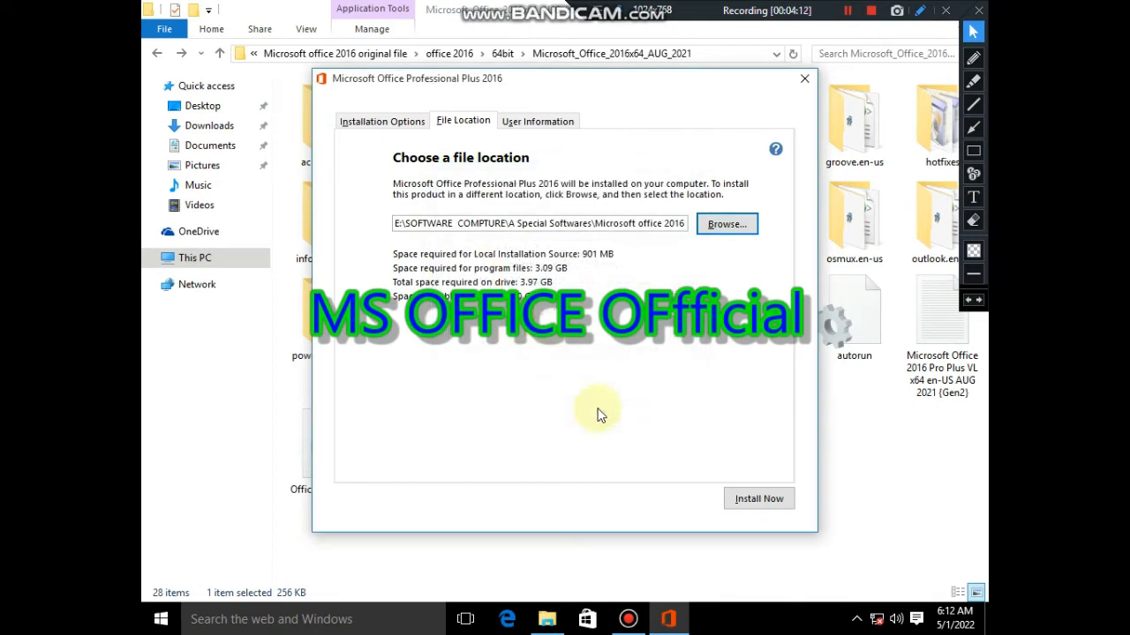
click(757, 499)
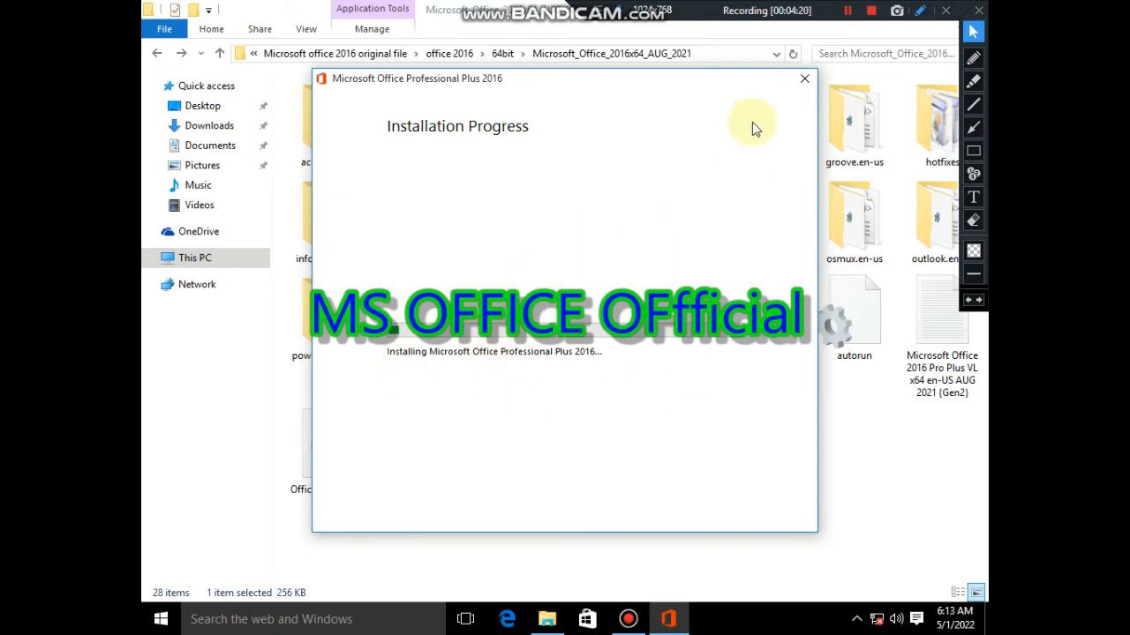
click(848, 13)
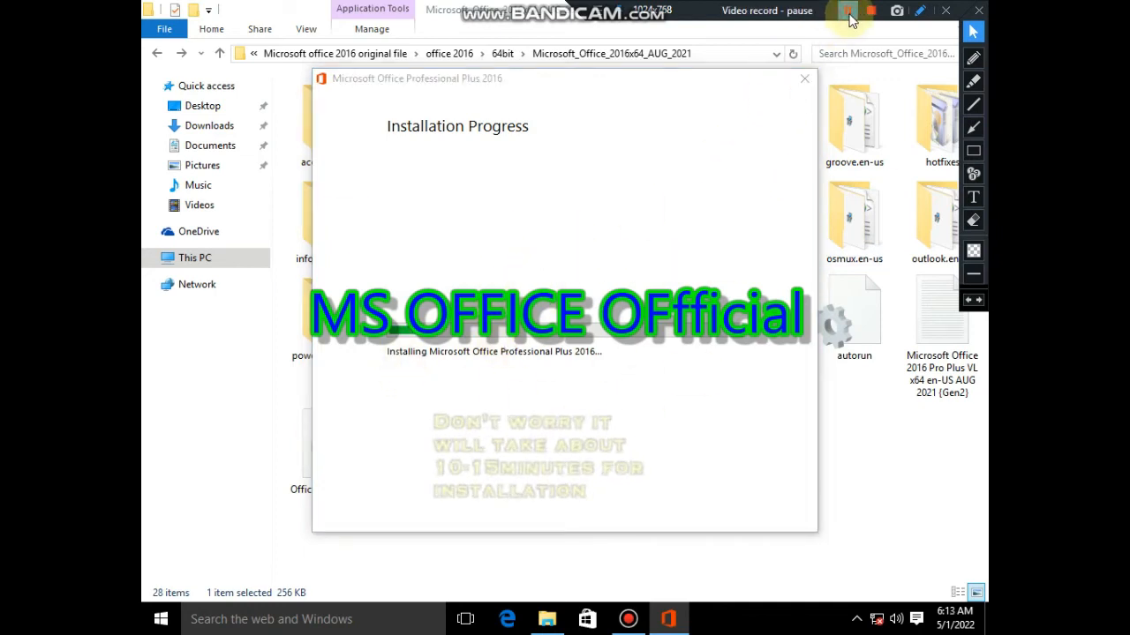
click(848, 13)
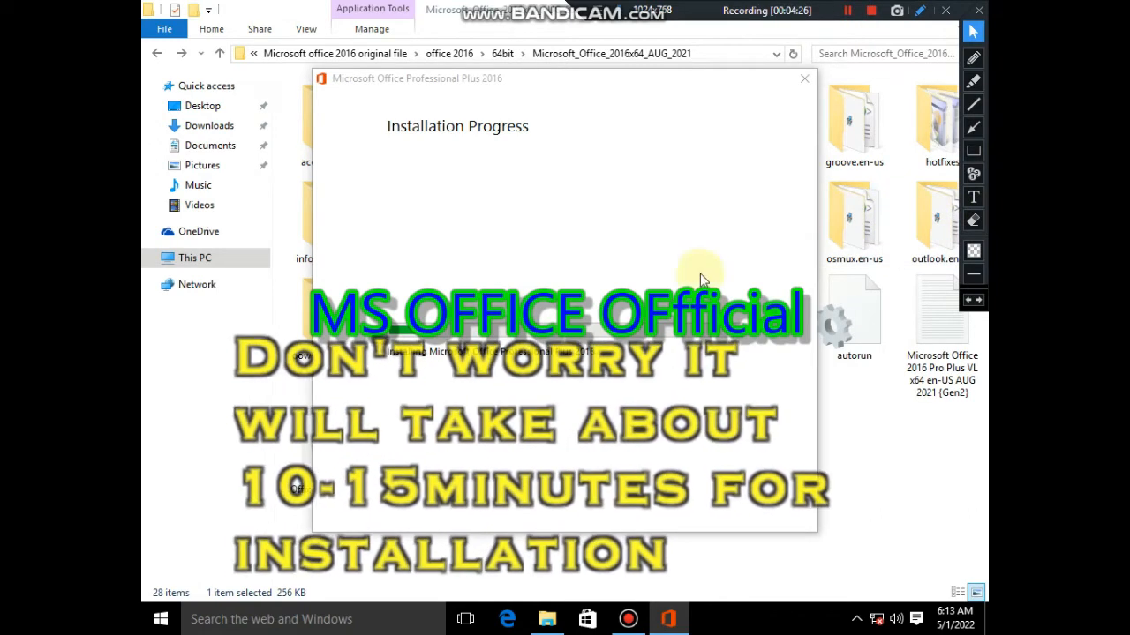
click(973, 150)
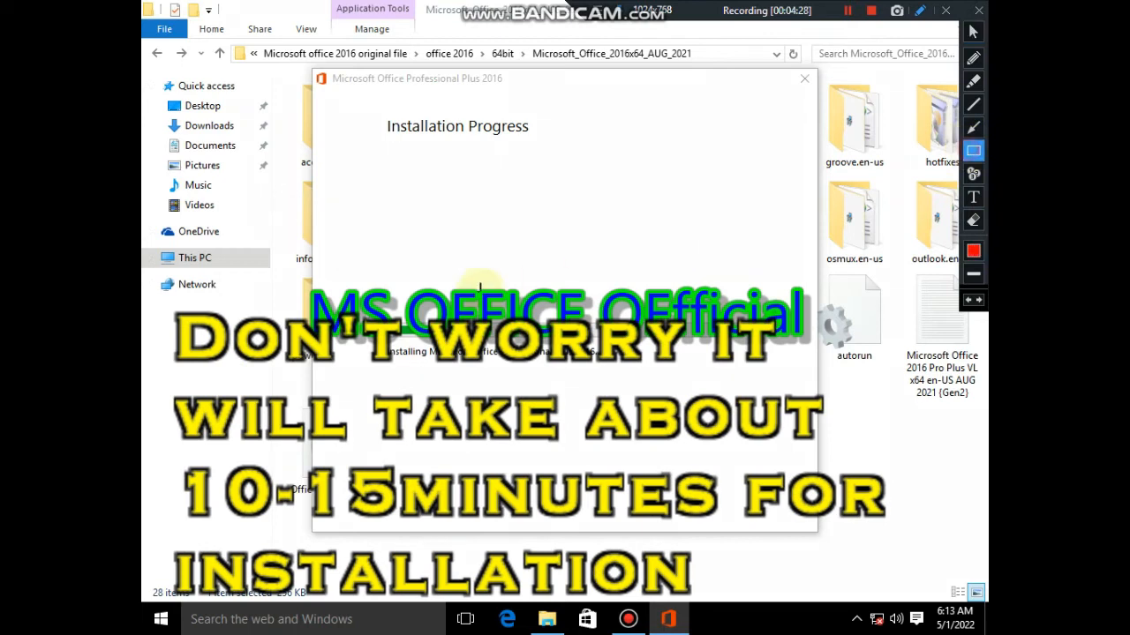
mouse_move(373, 279)
mouse_down()
mouse_move(824, 374)
mouse_move(739, 370)
mouse_move(593, 281)
mouse_move(827, 379)
mouse_move(770, 366)
mouse_up()
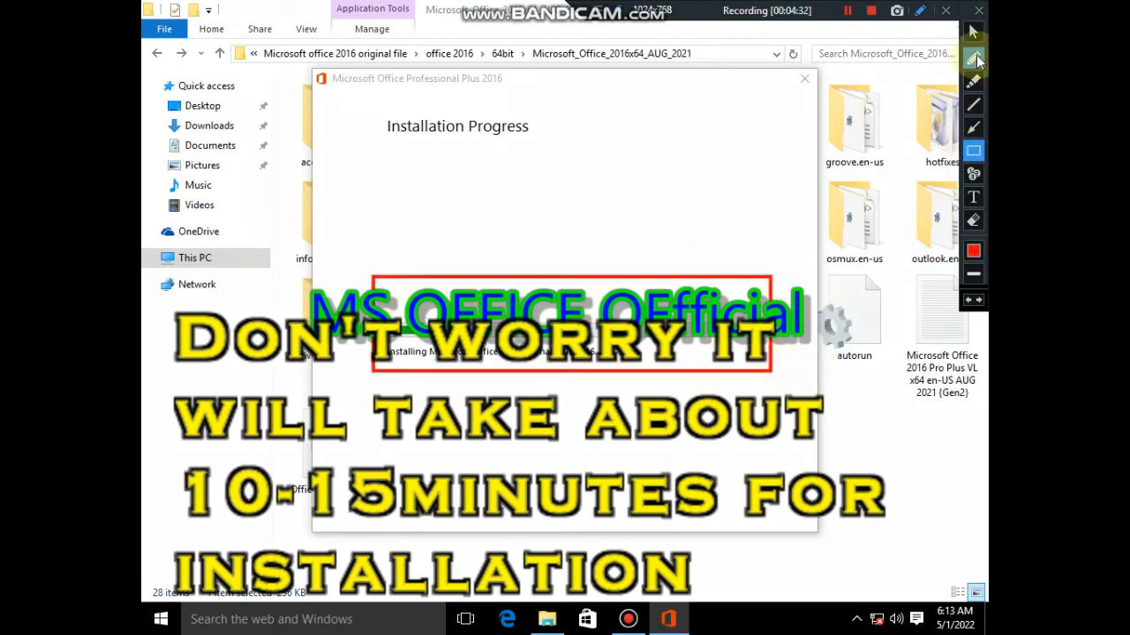
click(973, 32)
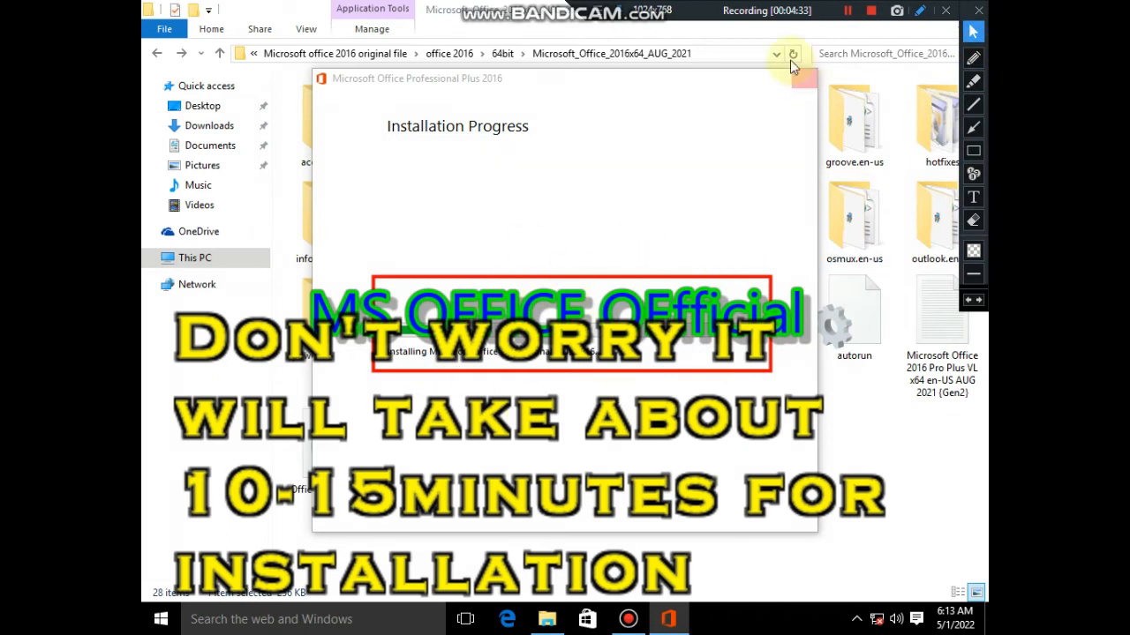
click(846, 12)
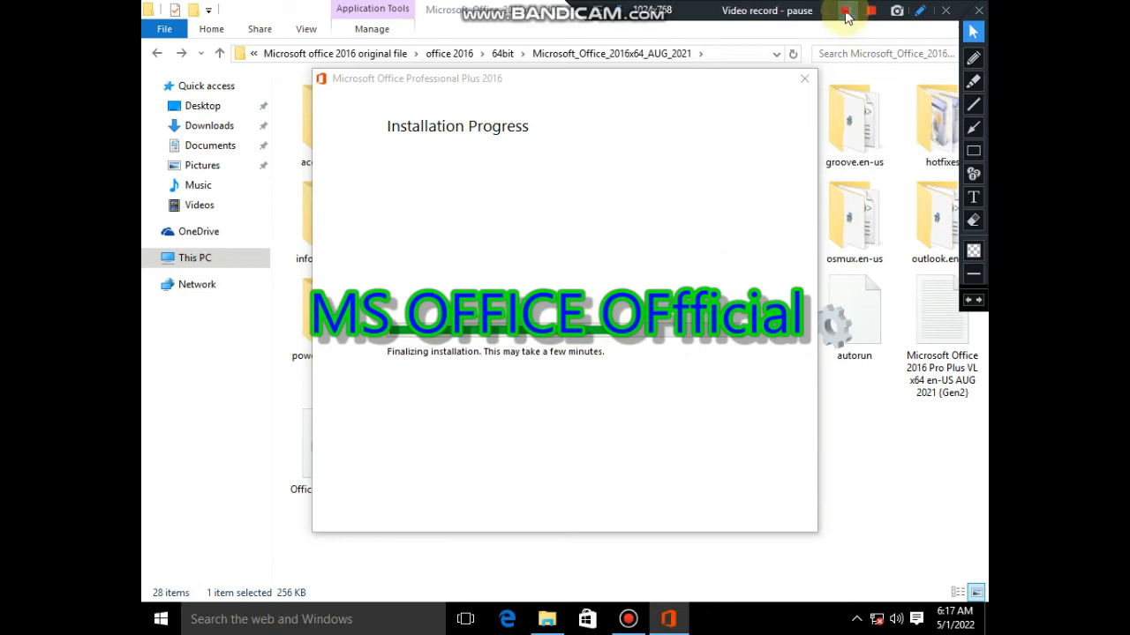
click(968, 302)
click(968, 301)
click(979, 303)
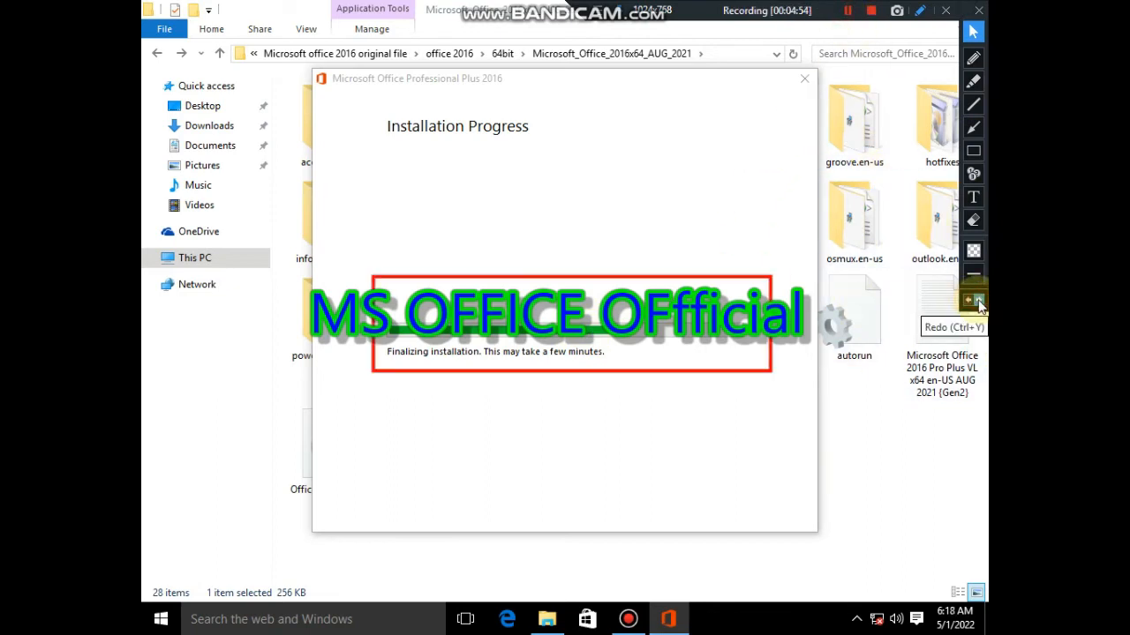
click(969, 303)
click(979, 303)
click(971, 303)
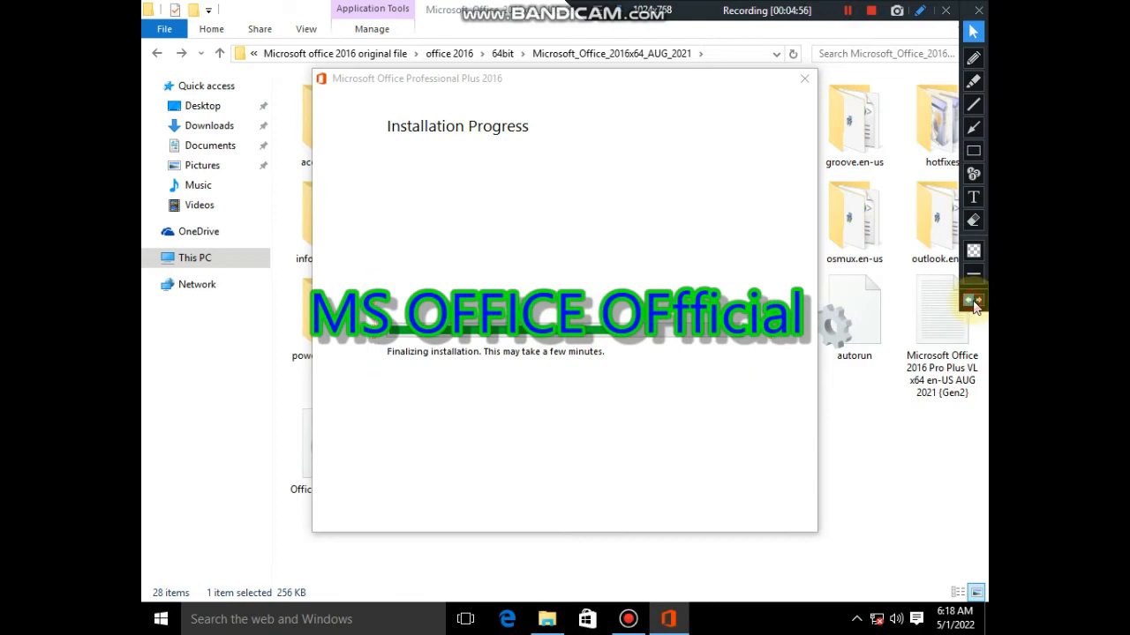
click(979, 303)
click(969, 303)
click(979, 303)
click(970, 302)
click(978, 303)
click(969, 302)
click(978, 303)
click(969, 303)
click(978, 302)
click(969, 302)
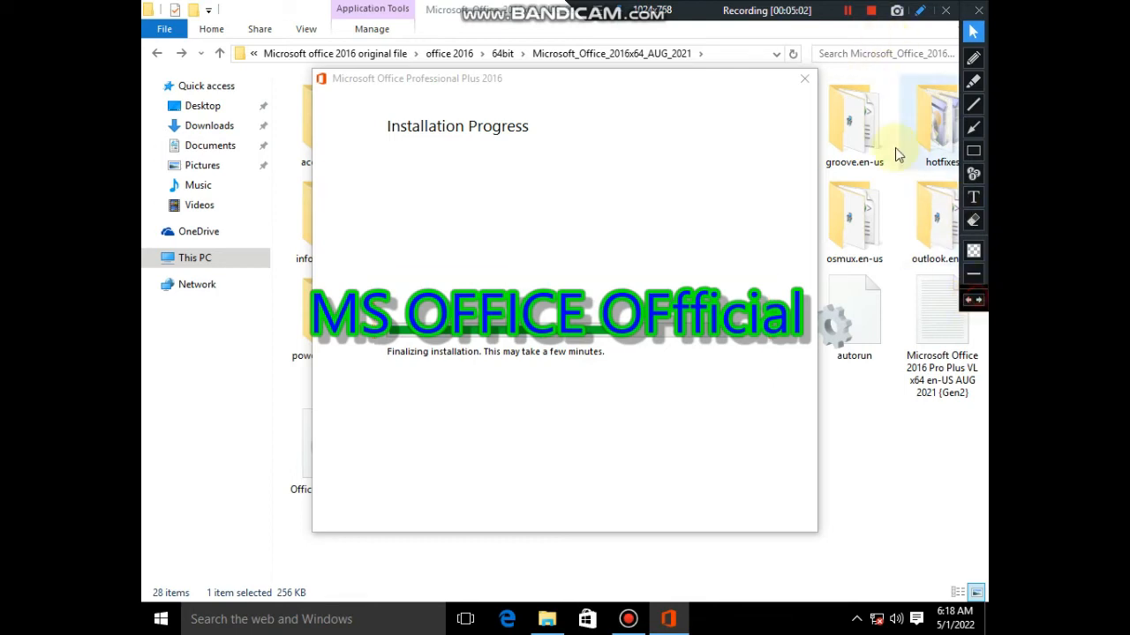
click(853, 18)
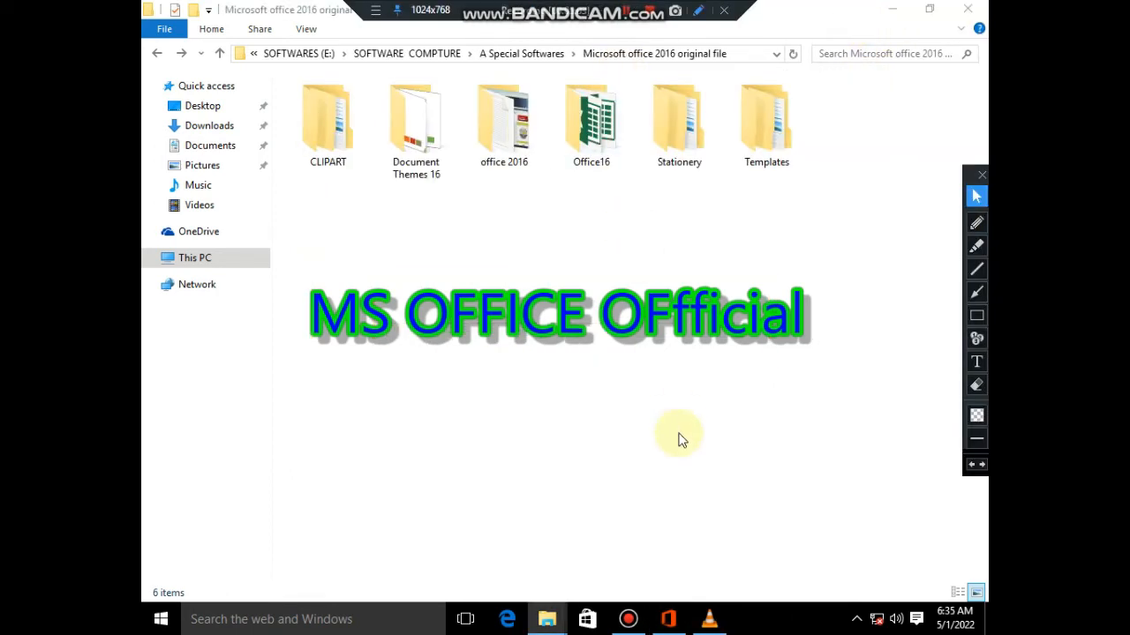
Return to the Office installer window, add the on-screen note "dont", and close the installer once installation is complete.
click(669, 618)
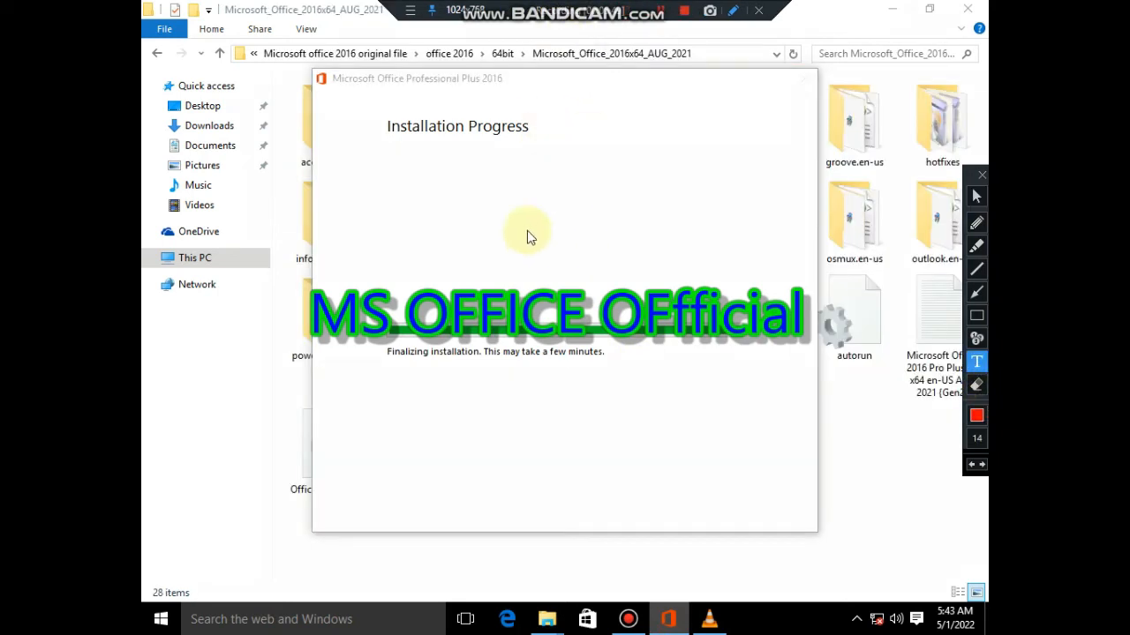
click(362, 231)
text(dont)
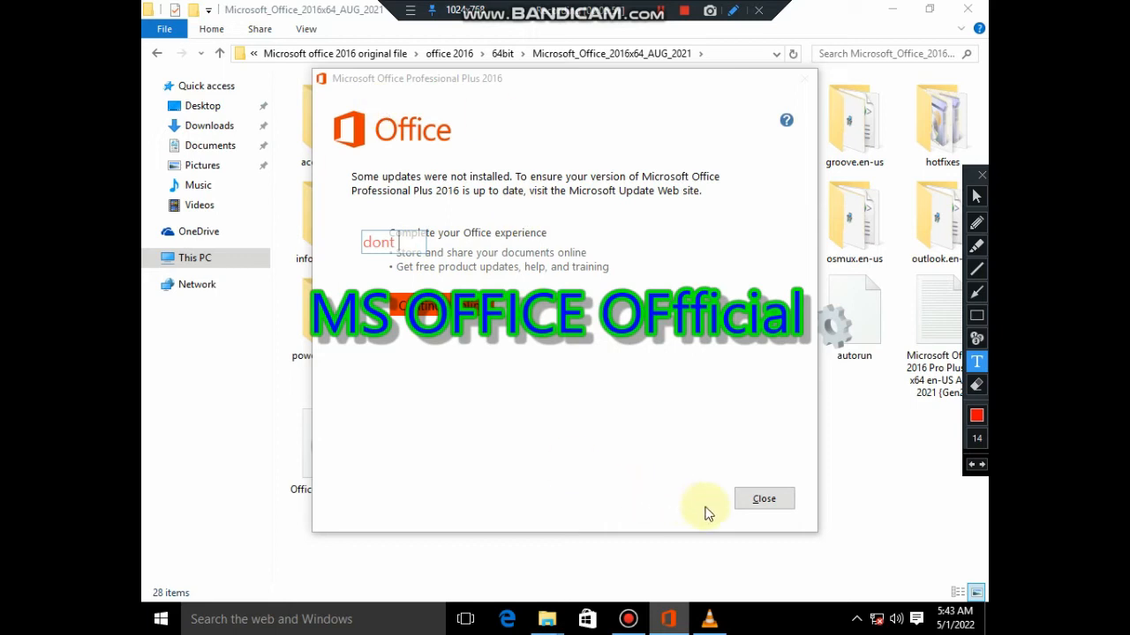
click(976, 195)
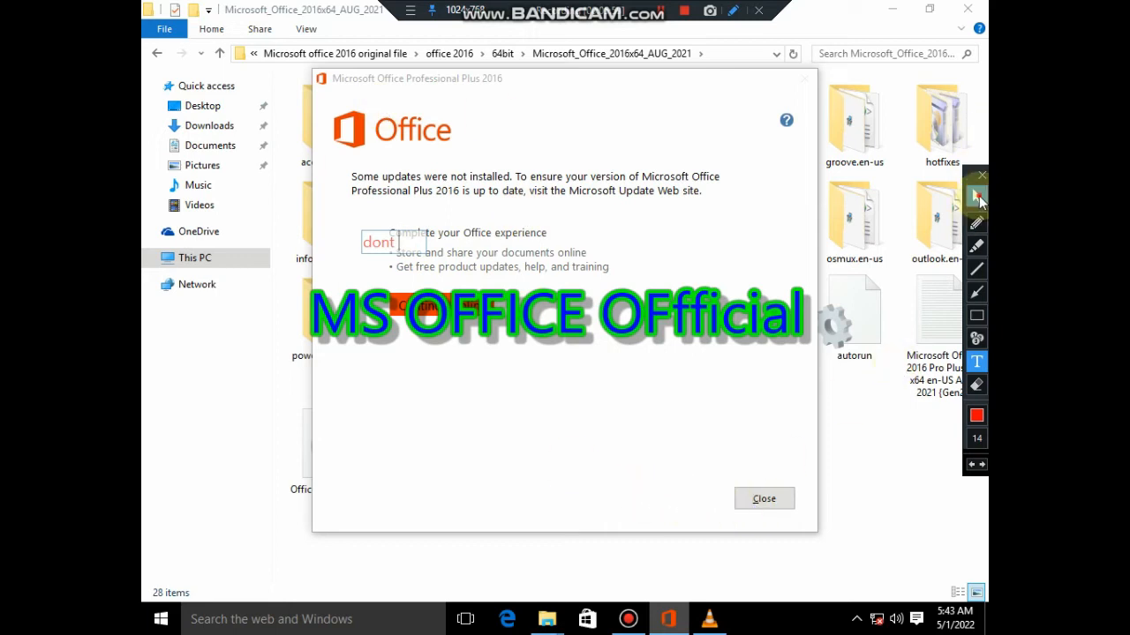
click(764, 499)
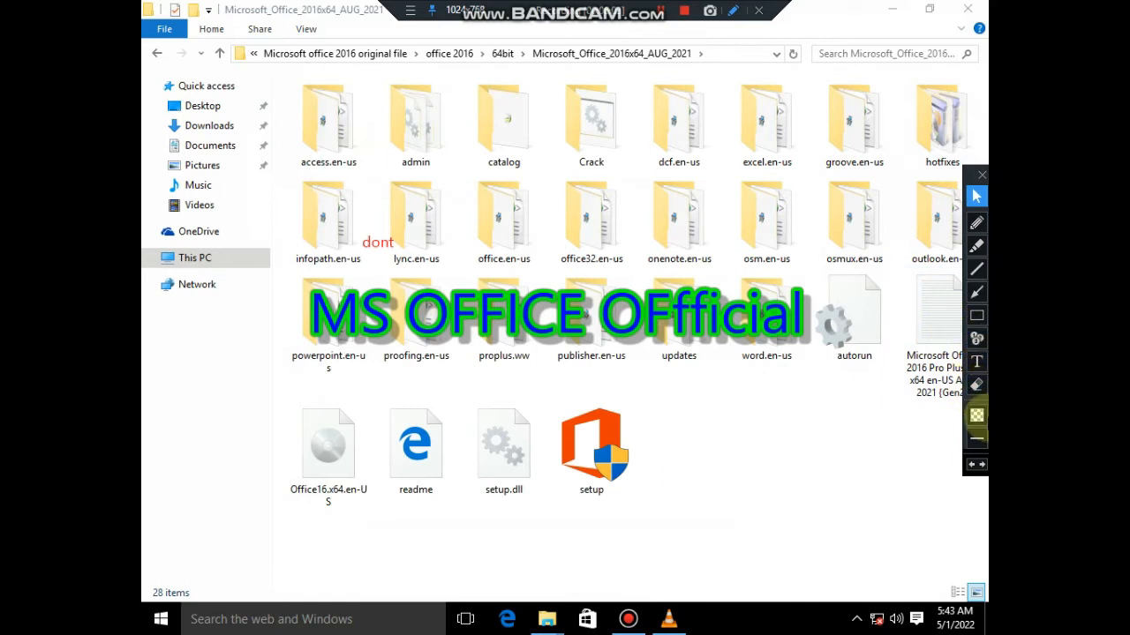
Erase the red "dont" note from the screen and restore the normal pointer.
click(976, 388)
click(379, 243)
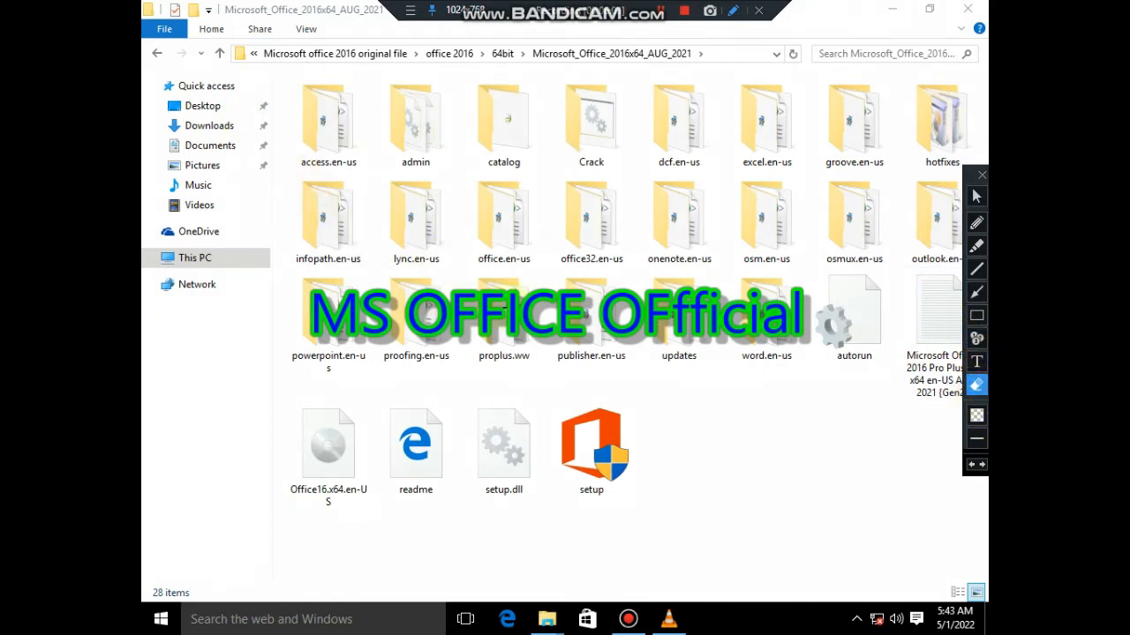
click(976, 195)
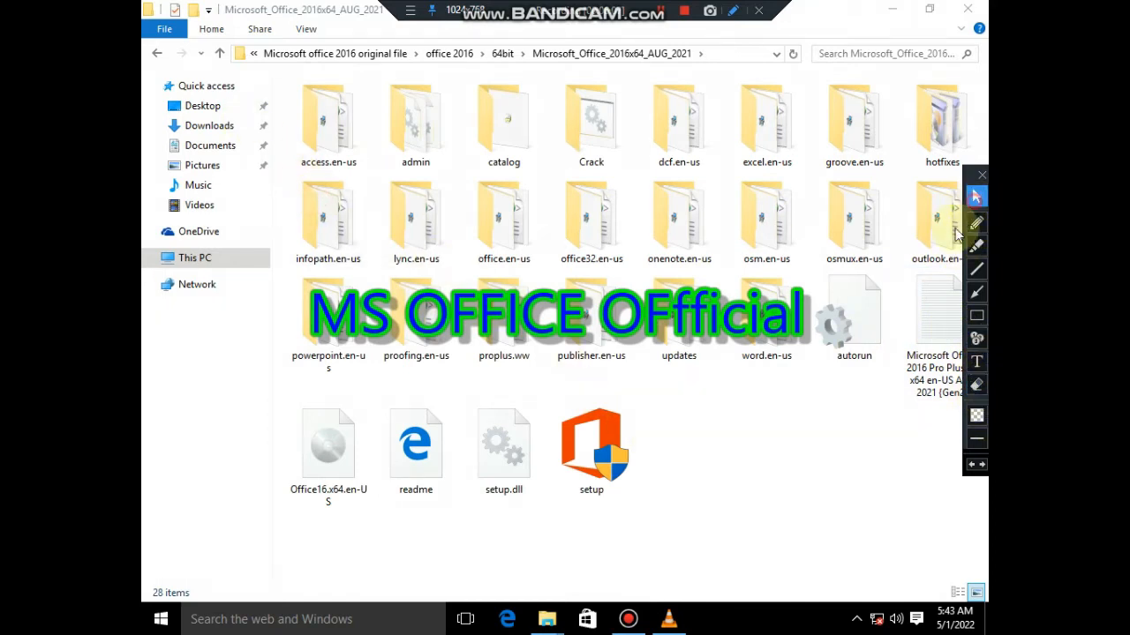
key(BackSpace)
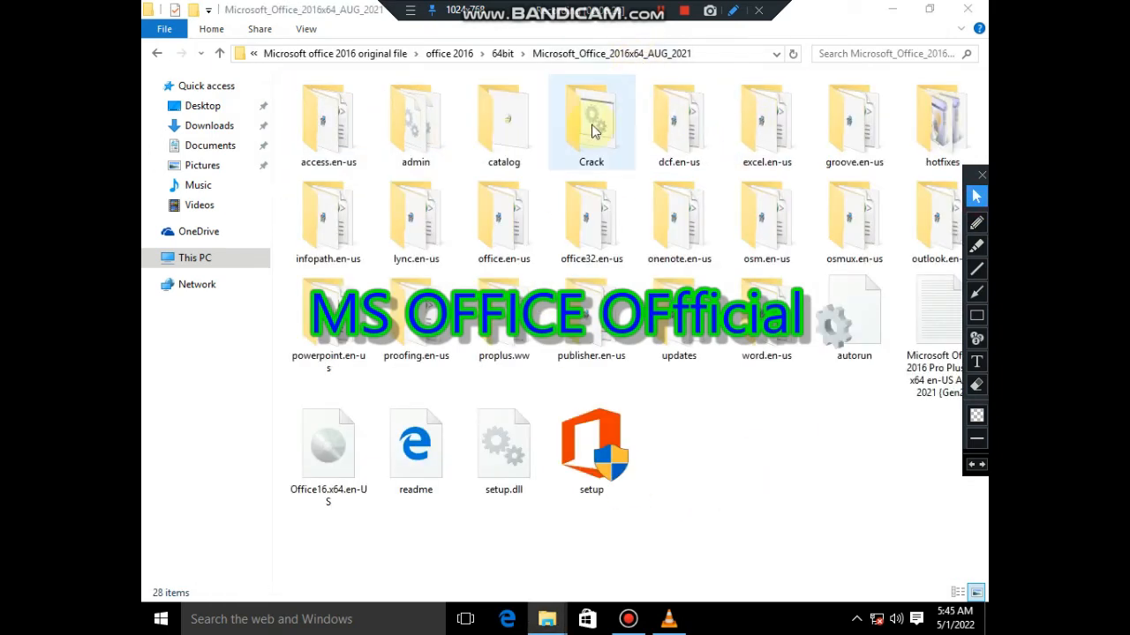
Frame the Crack folder with a red rectangle annotation and open that folder.
click(976, 315)
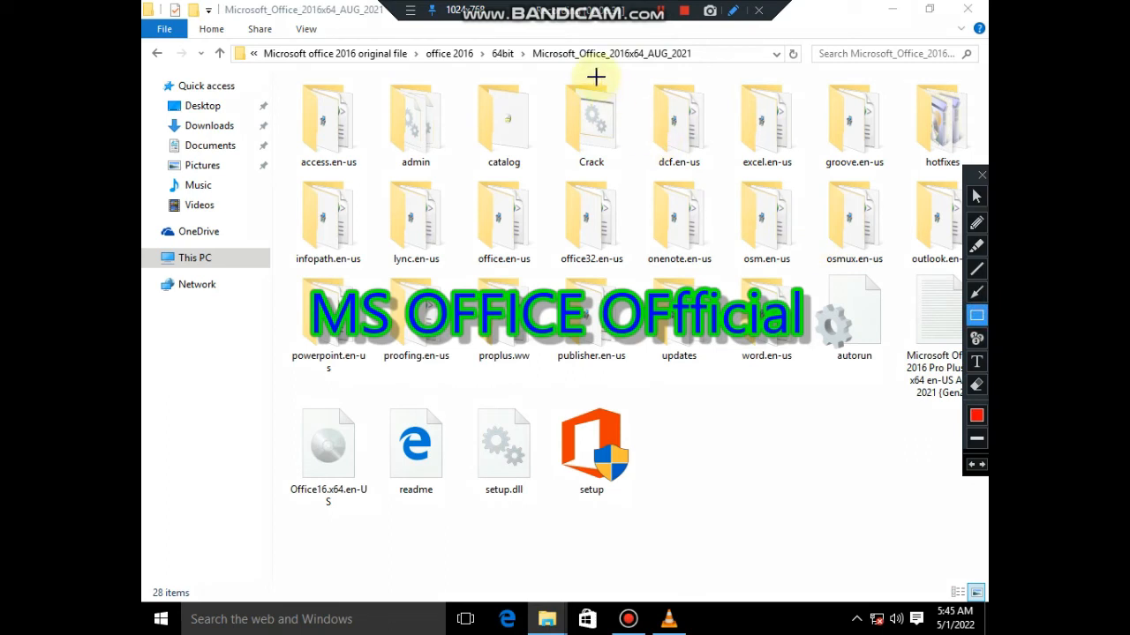
mouse_move(531, 67)
mouse_down()
mouse_move(592, 159)
mouse_move(642, 179)
mouse_up()
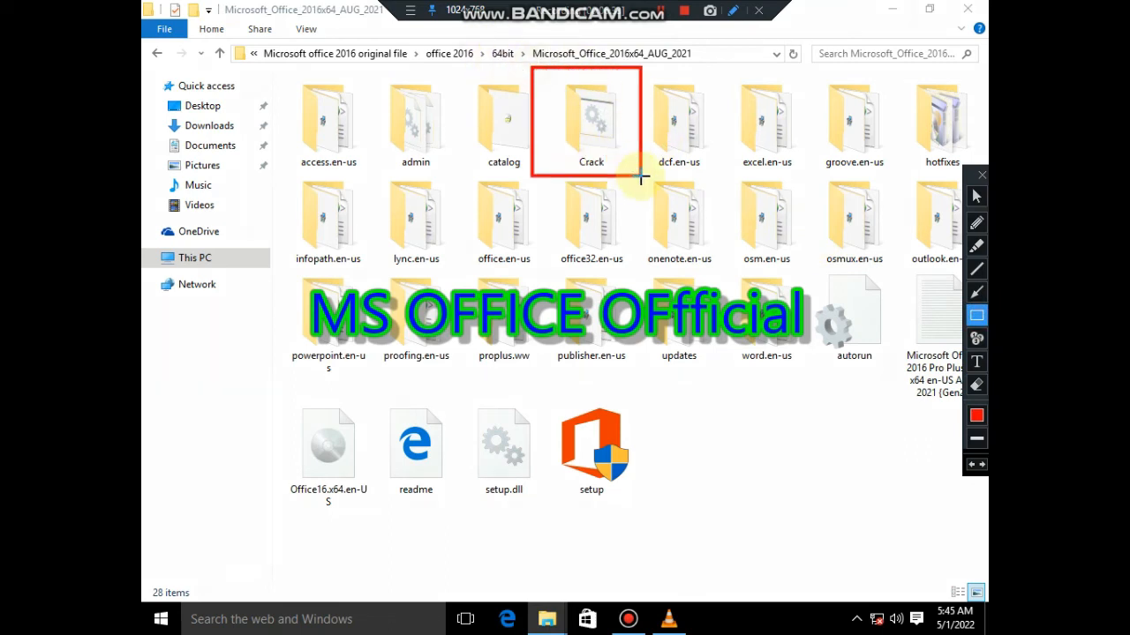
click(976, 196)
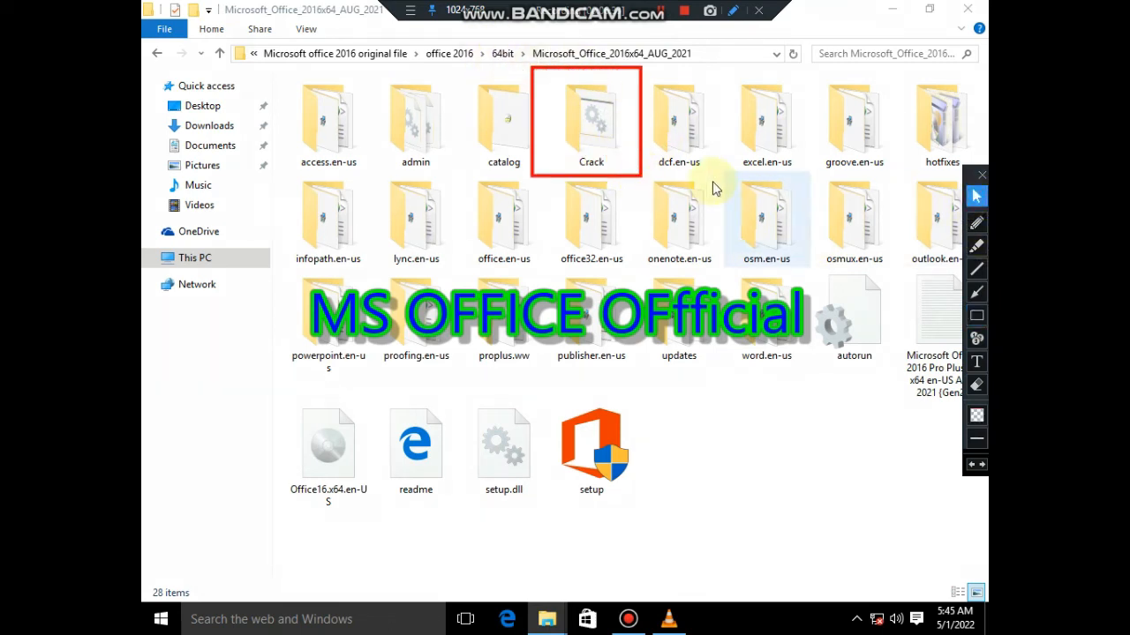
double_click(621, 131)
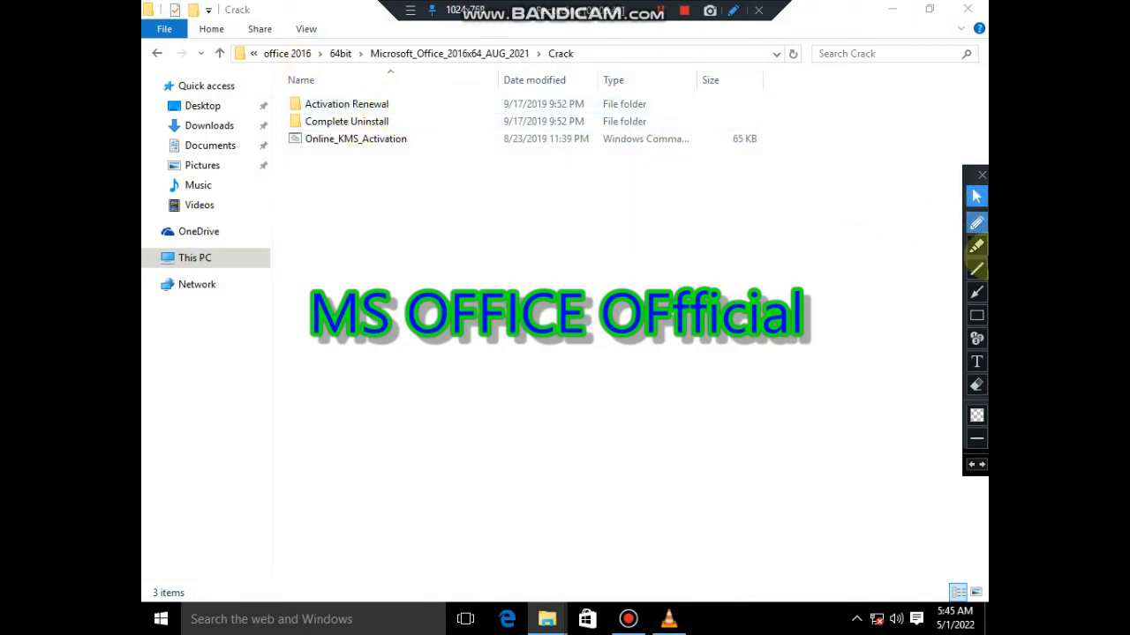
Draw a red arrow annotation pointing at the Activation Renewal folder and open that folder.
click(976, 292)
drag(829, 104, 847, 112)
drag(752, 102, 657, 104)
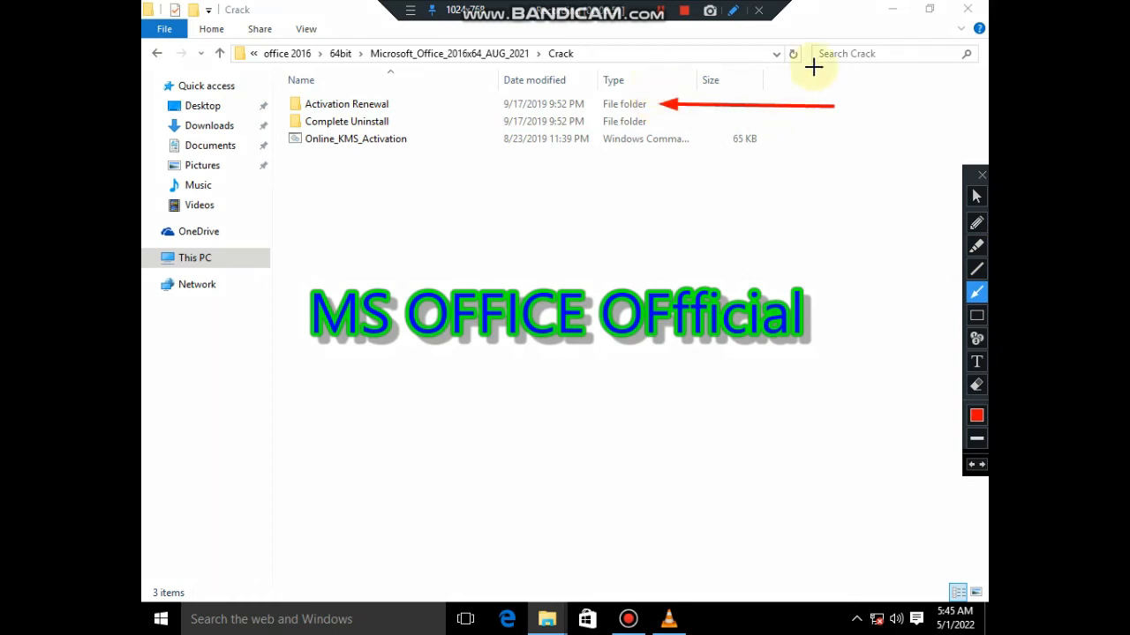
click(976, 196)
double_click(432, 104)
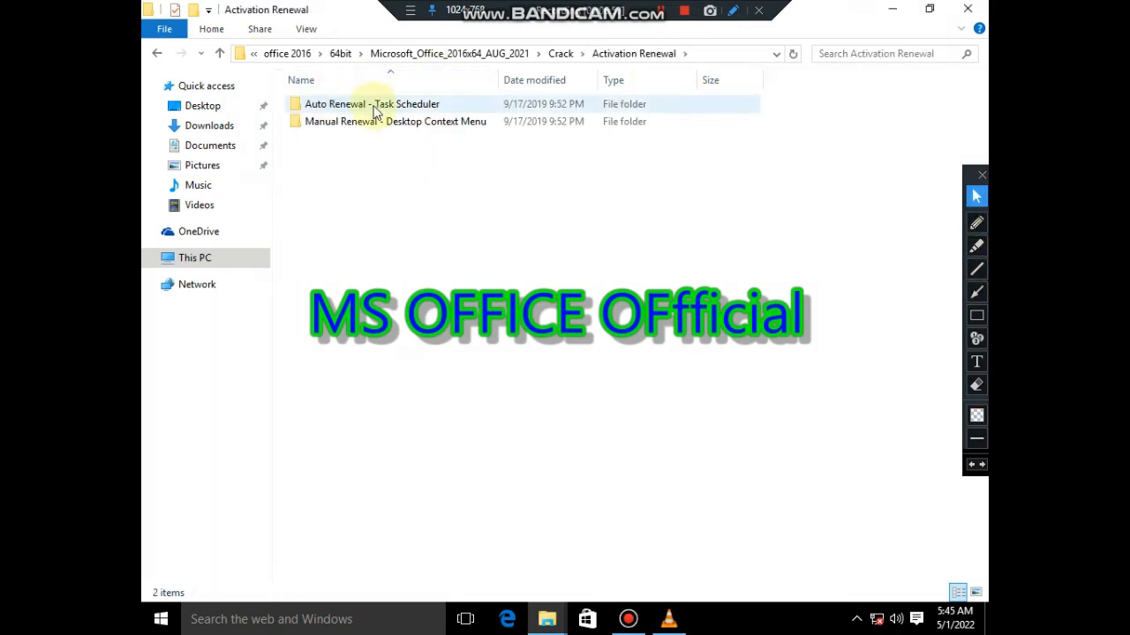
Frame the Auto Renewal - Task Scheduler folder with a red rectangle annotation and open it.
click(976, 315)
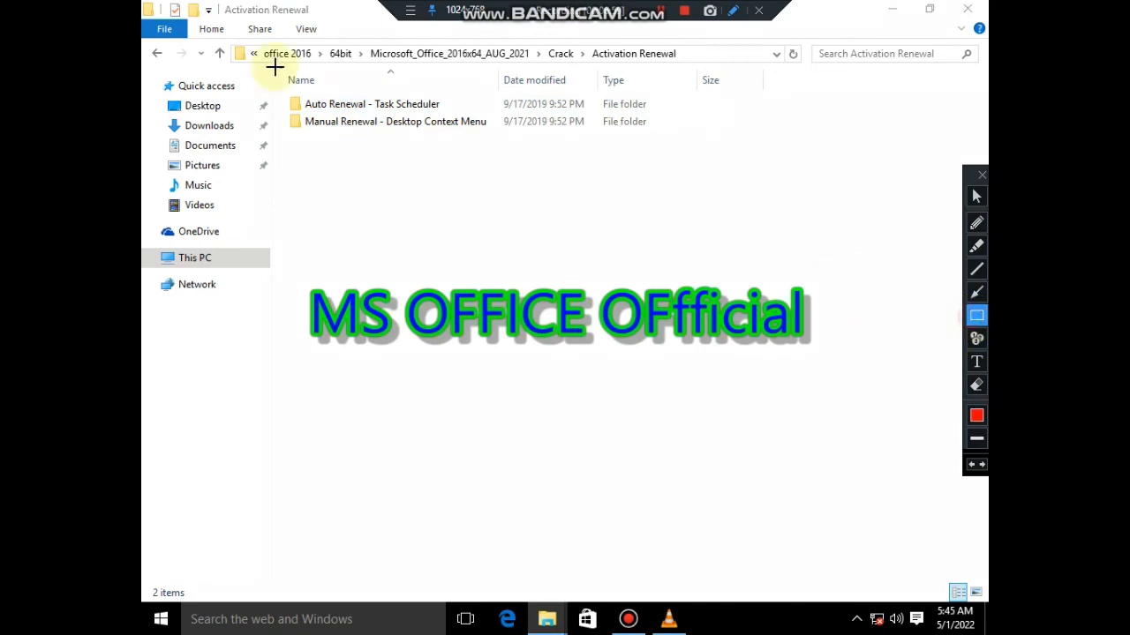
drag(276, 86, 664, 117)
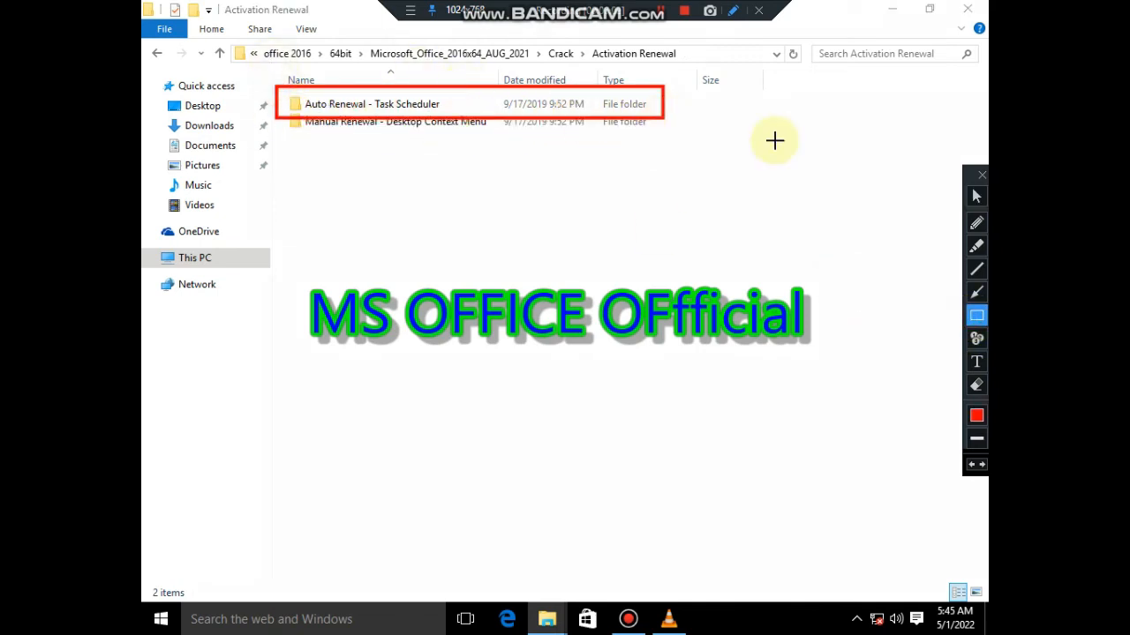
click(976, 195)
double_click(522, 107)
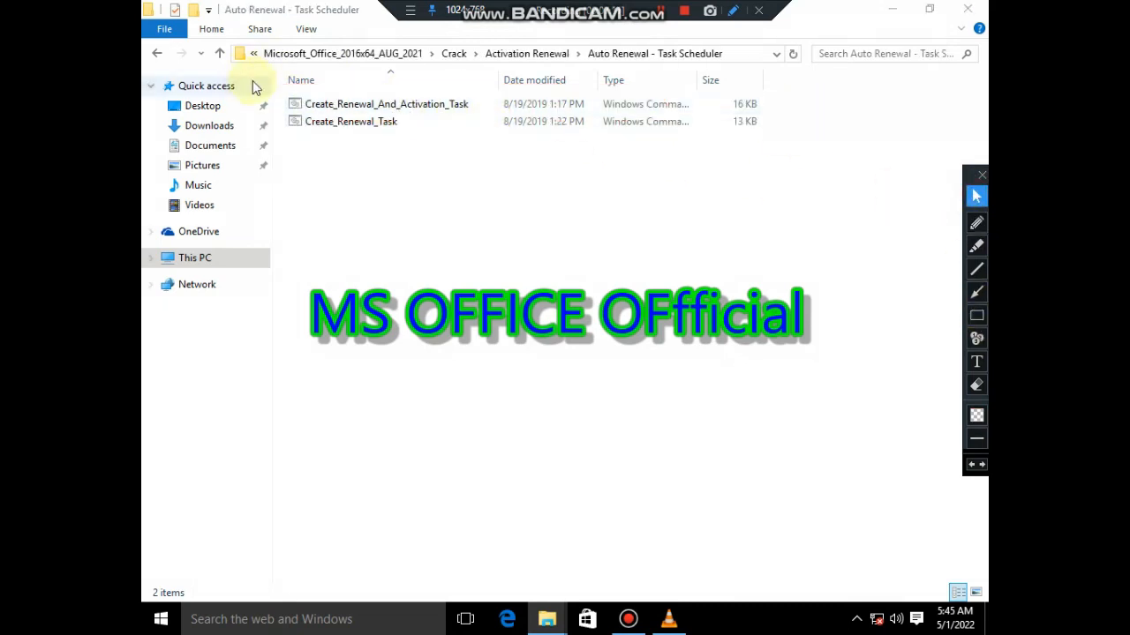
Run the Create_Renewal_Task script and choose to continue past its antivirus notice.
click(336, 124)
double_click(335, 123)
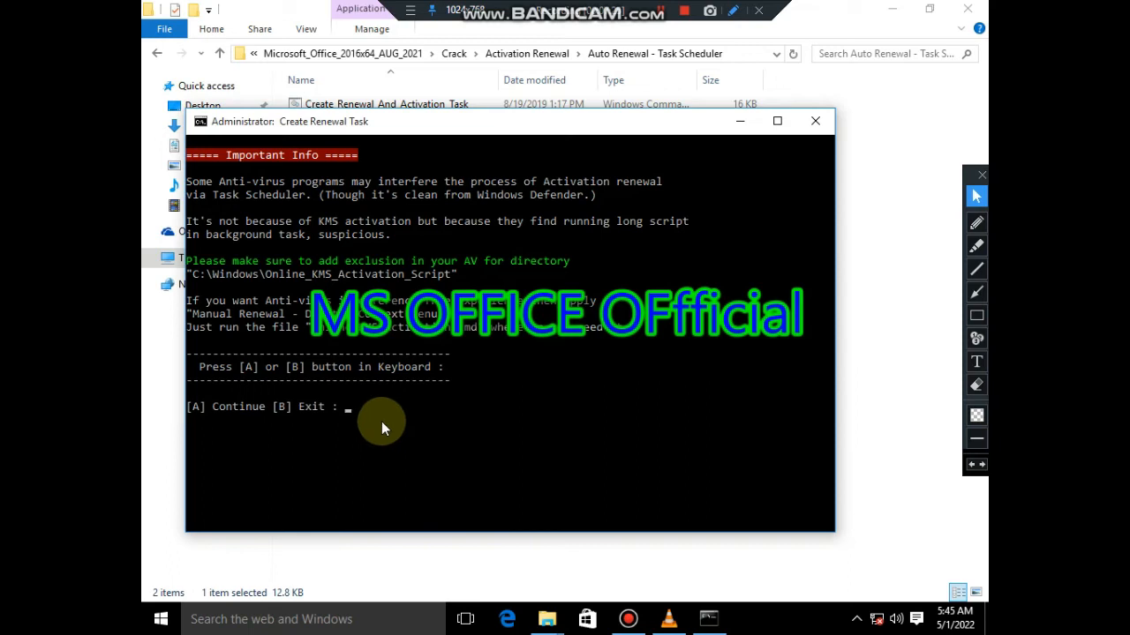
key(a)
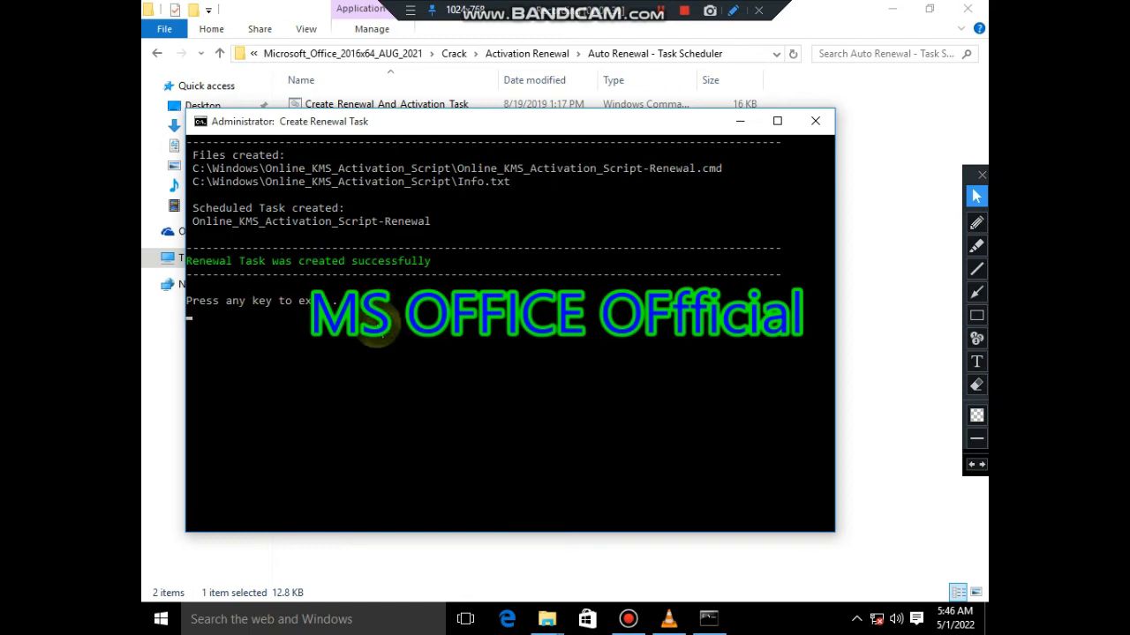
Mark the script's result line with a red rectangle, erase the mark, and exit the Create Renewal Task window.
click(976, 315)
mouse_move(163, 226)
mouse_down()
mouse_move(201, 279)
mouse_move(461, 291)
mouse_up()
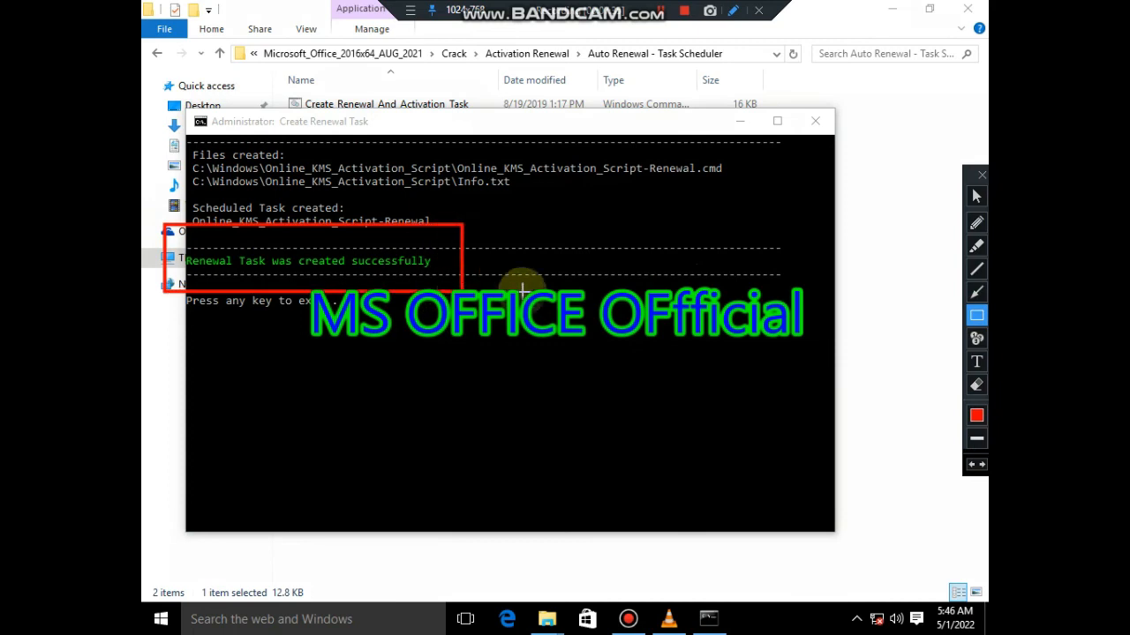
click(977, 385)
drag(144, 201, 510, 319)
click(976, 196)
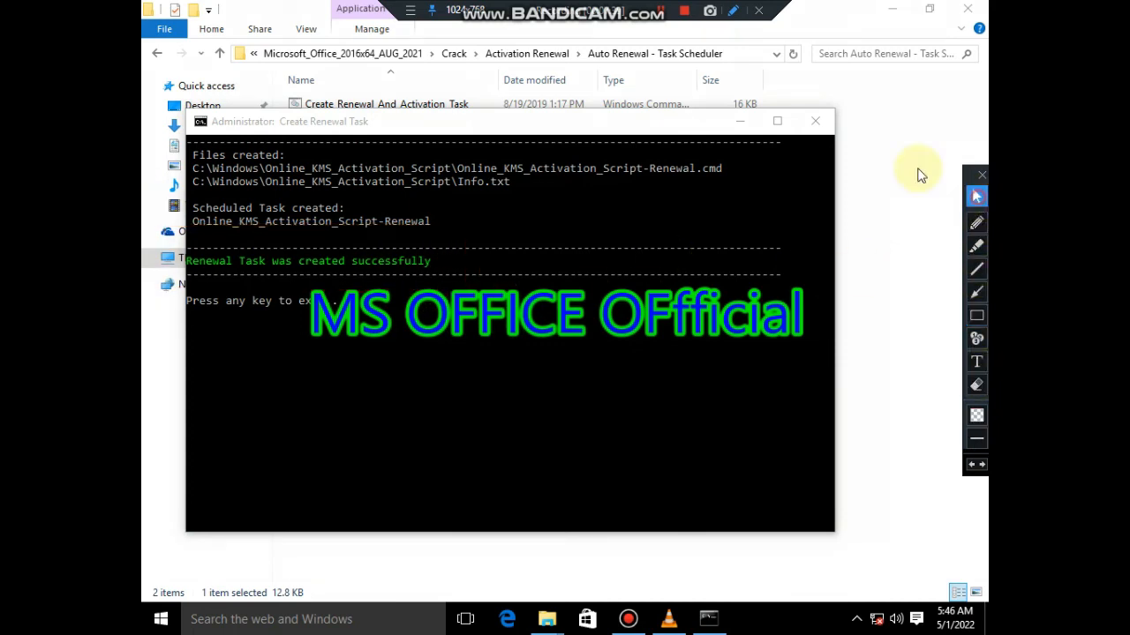
click(333, 303)
key(Return)
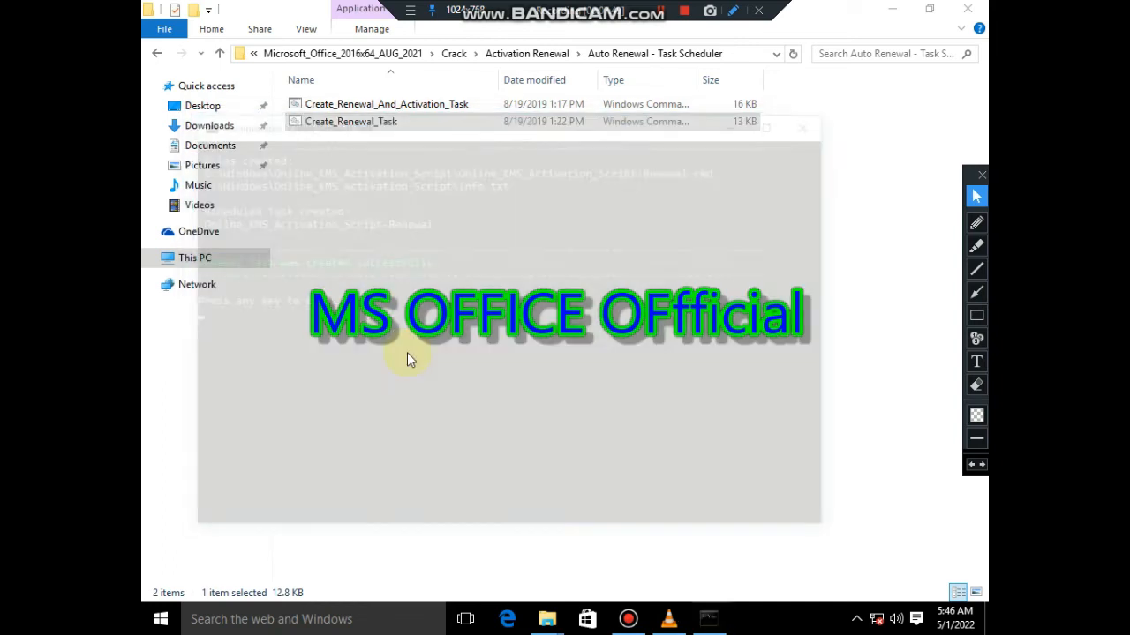
Run the Create_Renewal_And_Activation_Task script, continue past its antivirus notice, and exit its window.
click(368, 107)
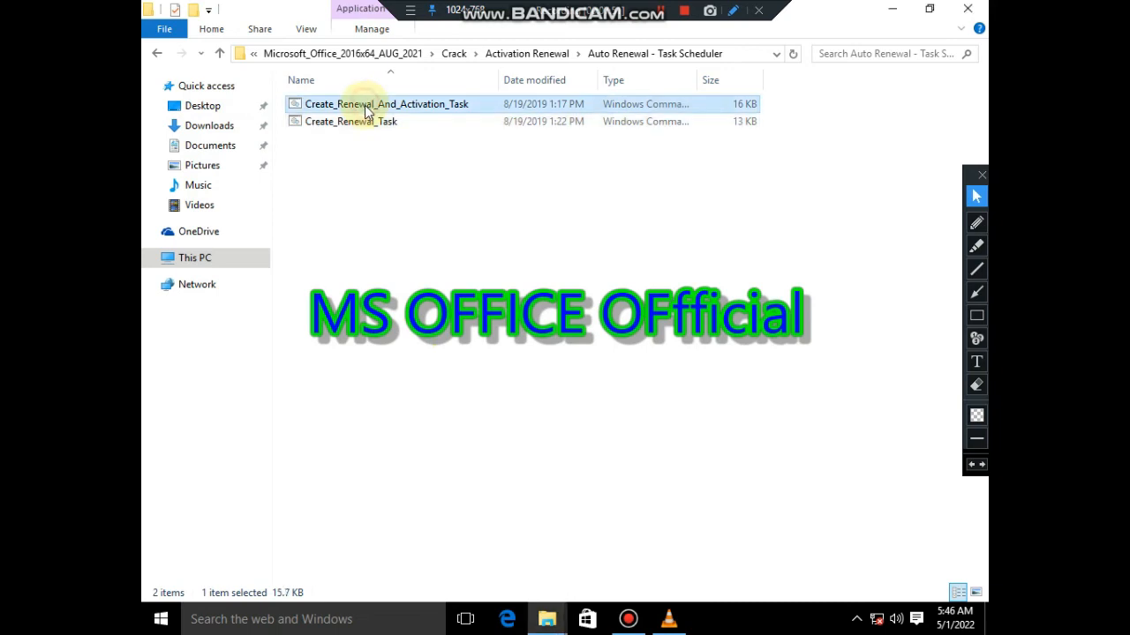
double_click(544, 104)
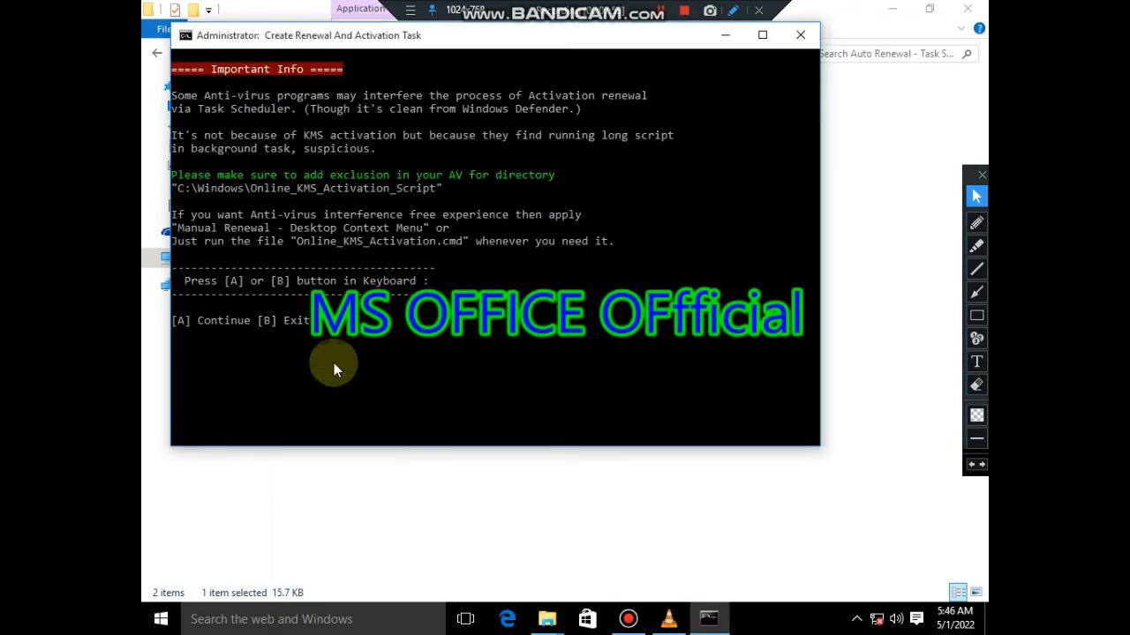
key(a)
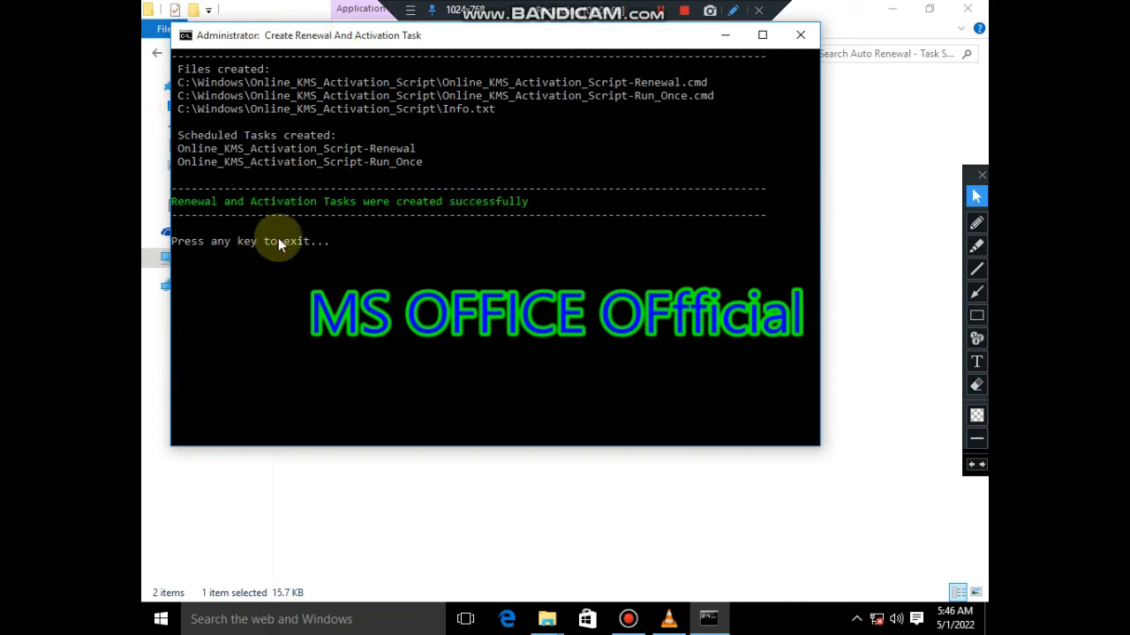
key(Return)
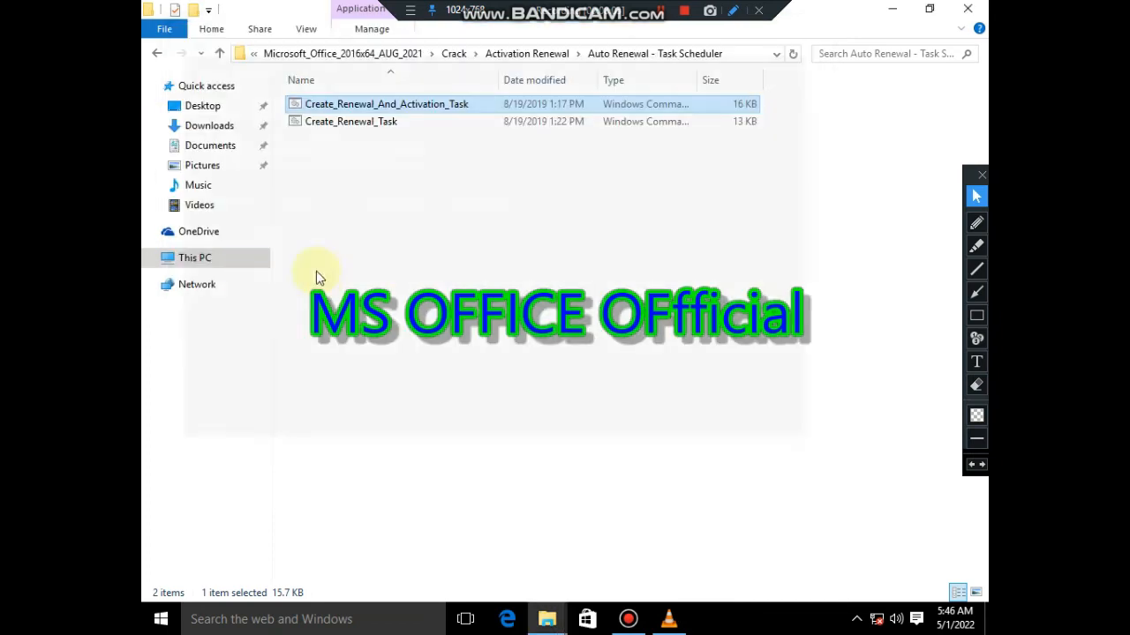
Go back up to the Crack folder and launch the Online_KMS_Activation script.
click(352, 179)
key(BackSpace)
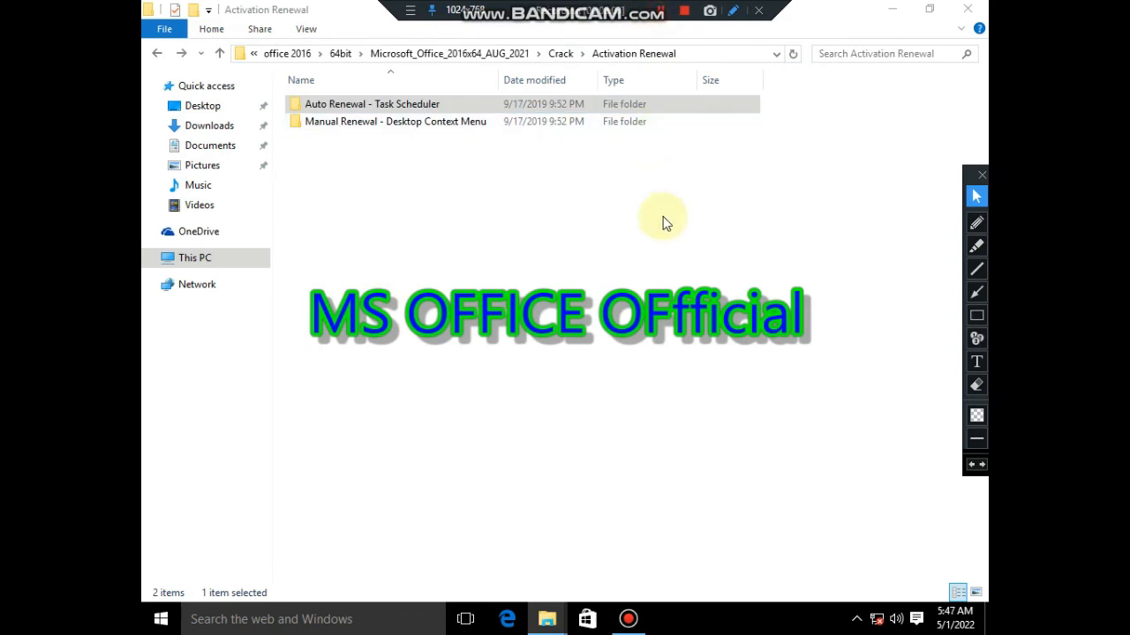
click(373, 148)
key(BackSpace)
double_click(369, 141)
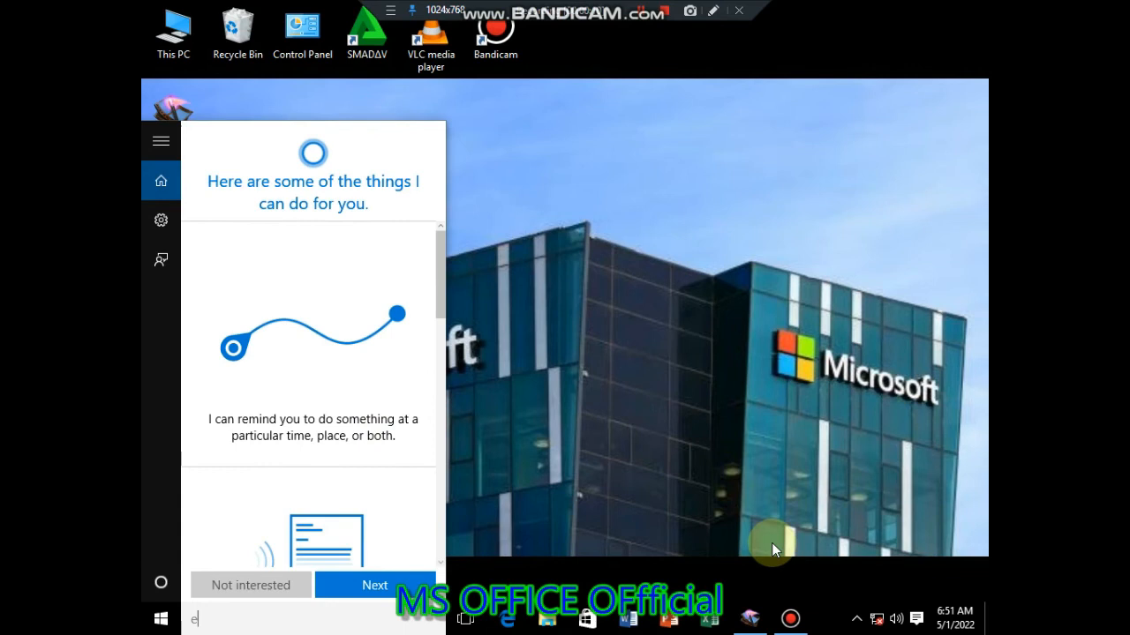
Search Windows for "excel" and open Excel 2016.
text(ex)
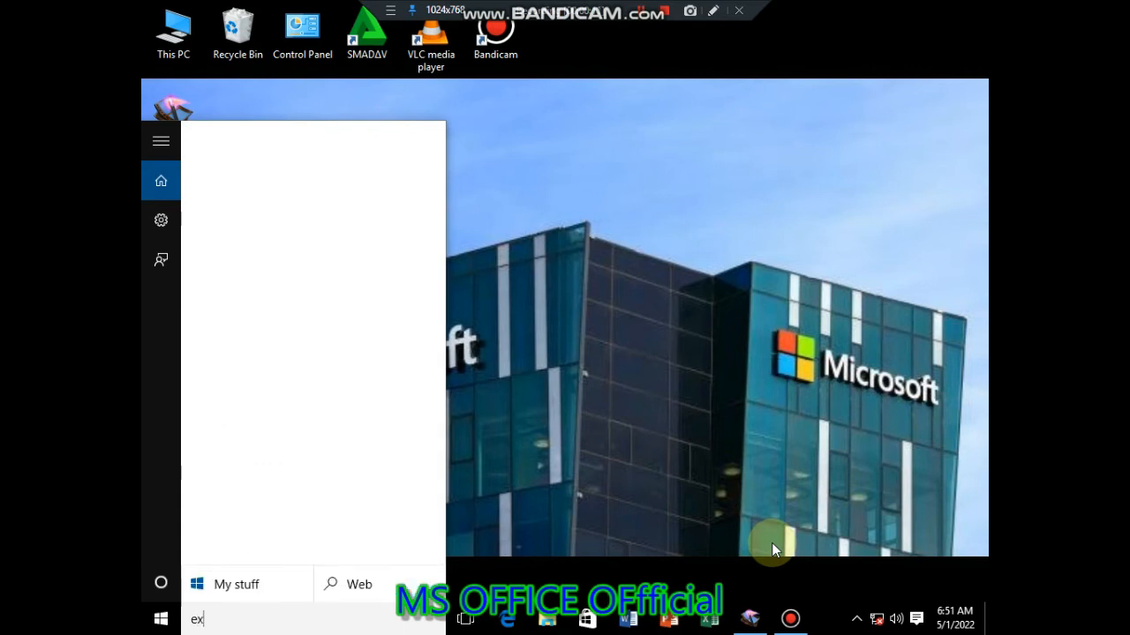
text(cel)
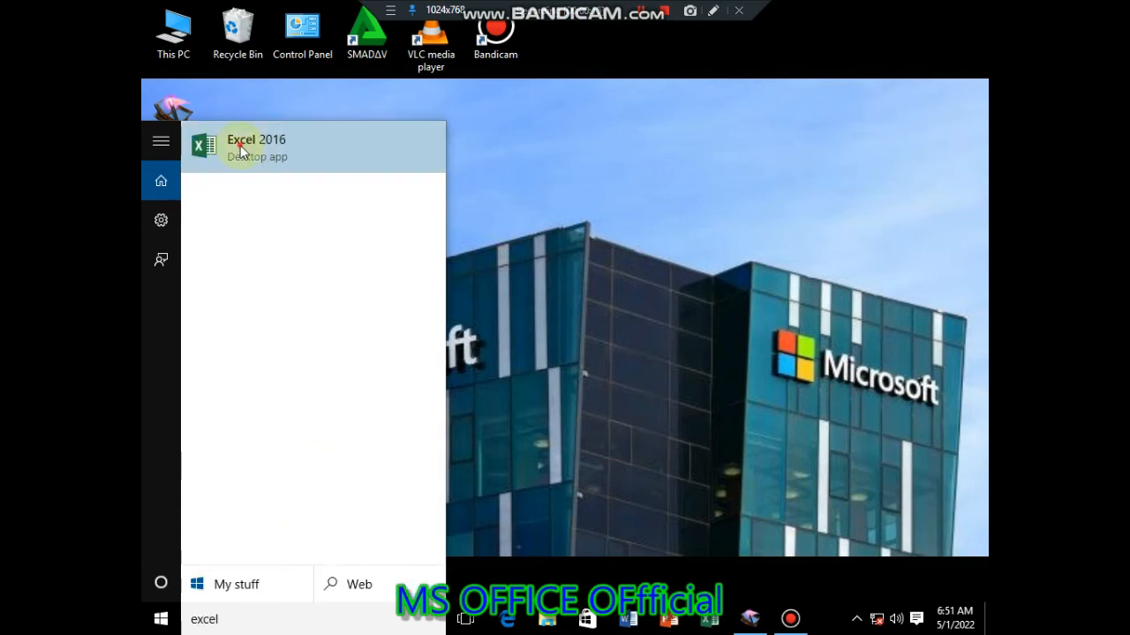
click(241, 151)
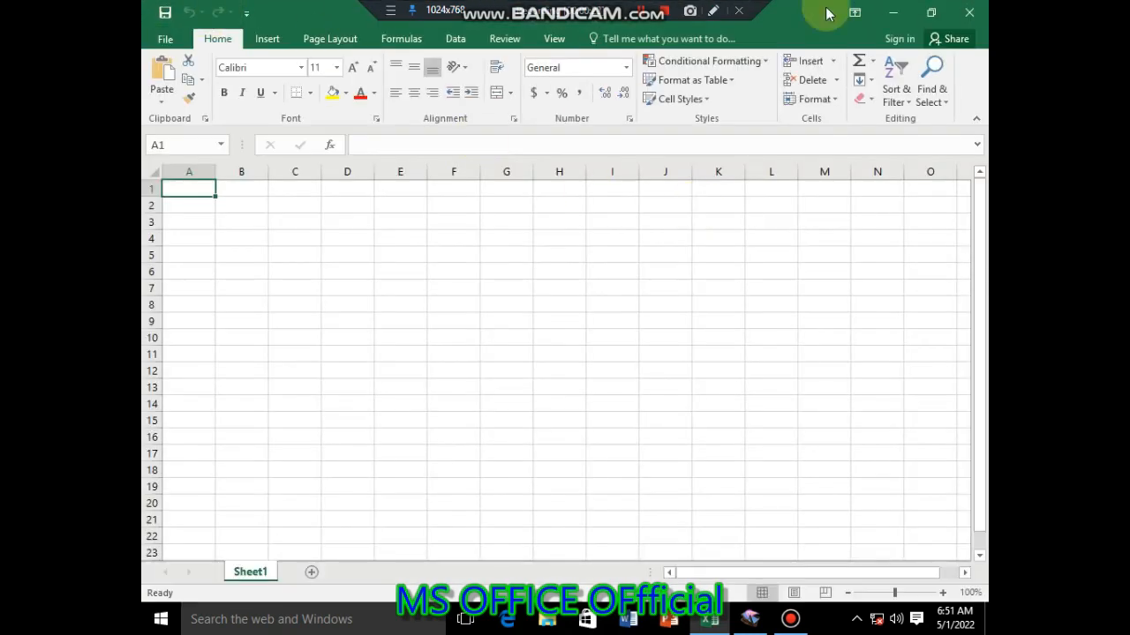
Apply All Borders to the cell range V2:W31 on Sheet1.
drag(212, 191, 757, 561)
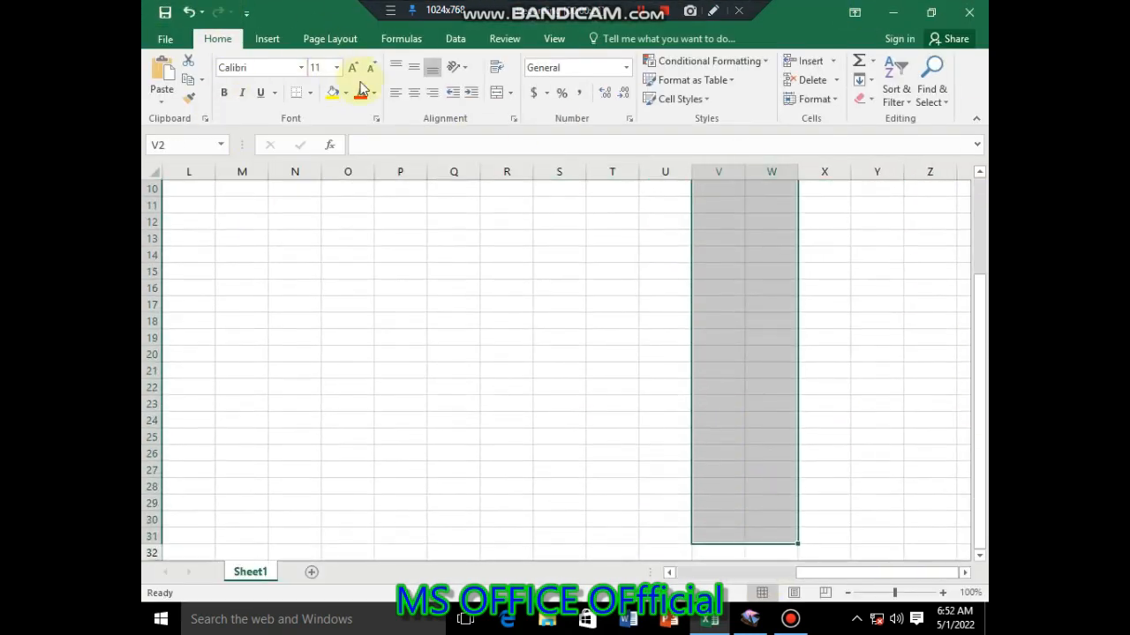
click(310, 92)
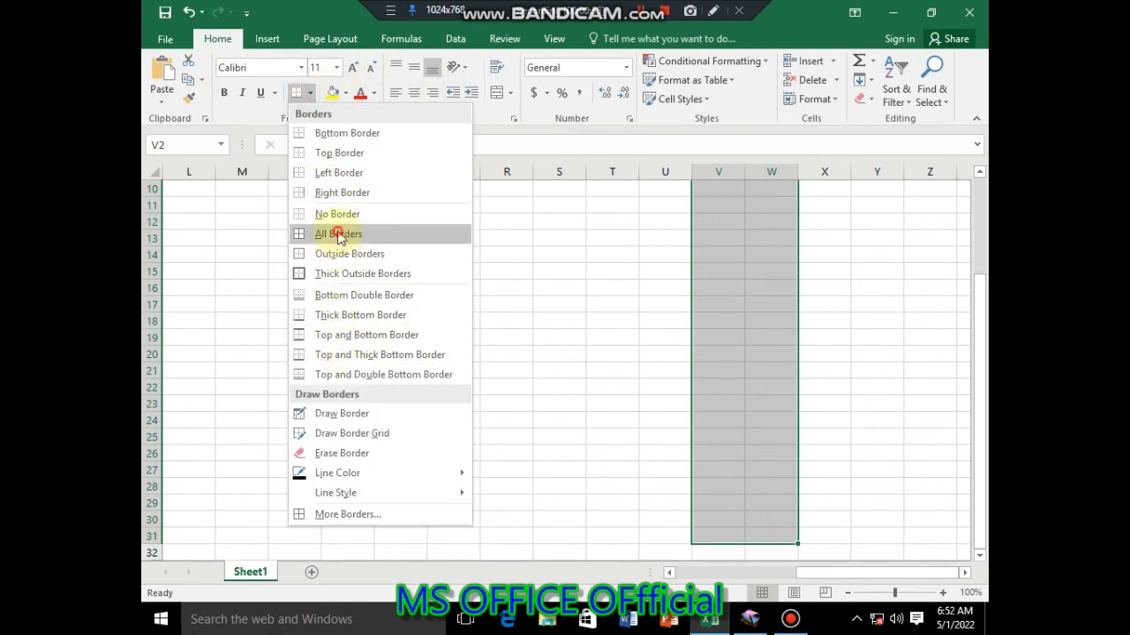
click(314, 232)
Check the print preview of the worksheet, advance through its pages, and return to the sheet.
click(165, 42)
click(175, 236)
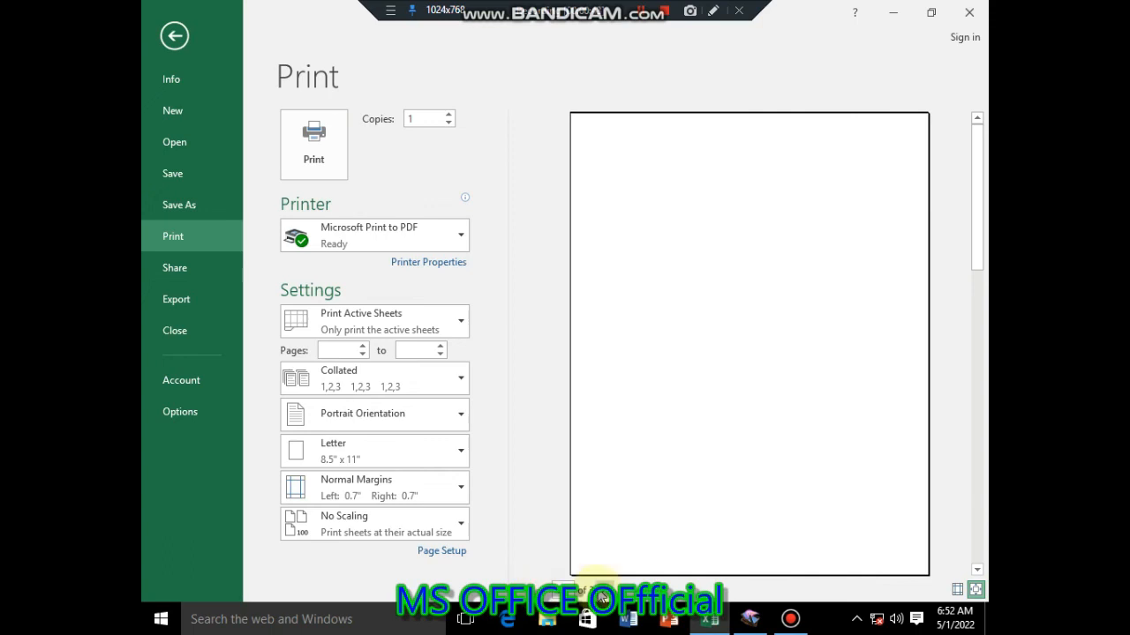
click(600, 598)
click(174, 35)
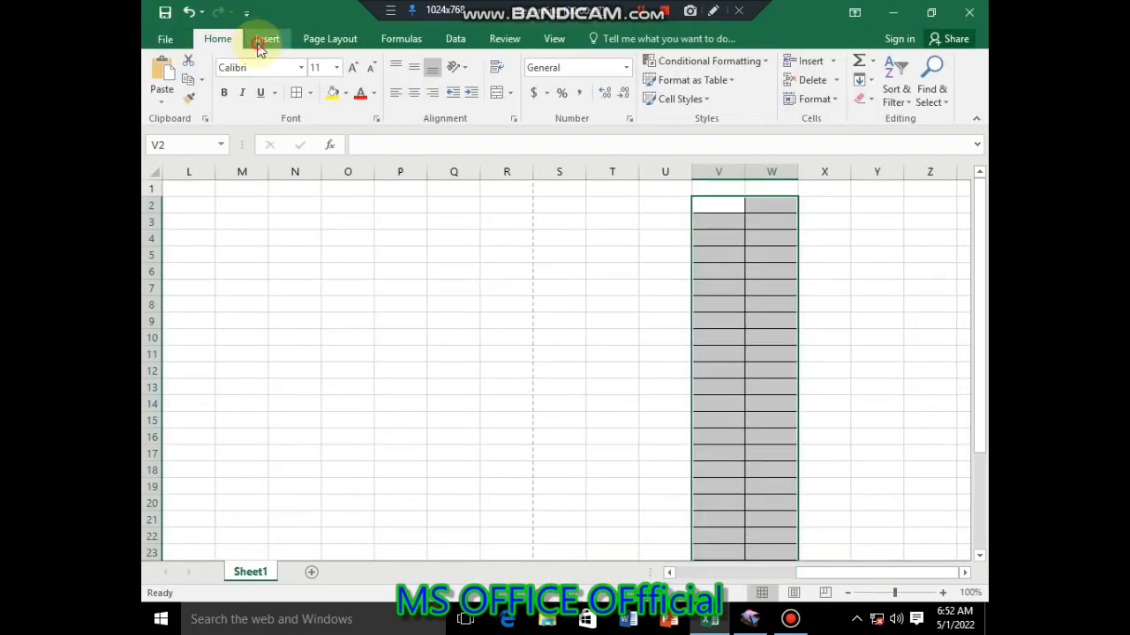
click(268, 39)
click(346, 38)
click(401, 39)
click(456, 39)
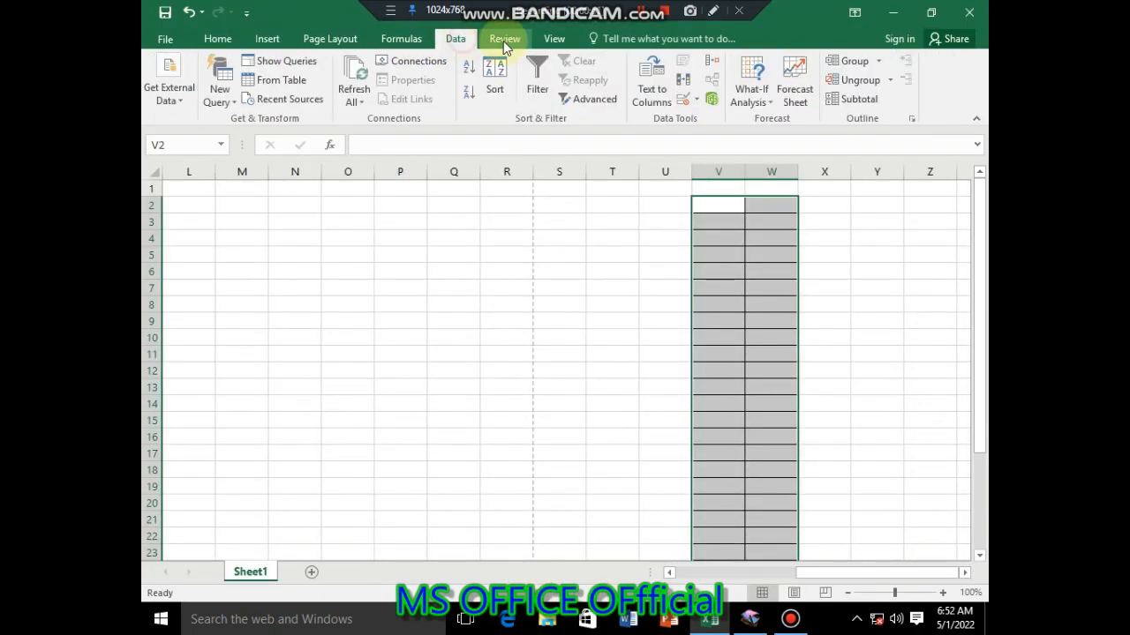
Close Excel without saving the changes to the workbook.
click(555, 39)
click(969, 12)
click(565, 325)
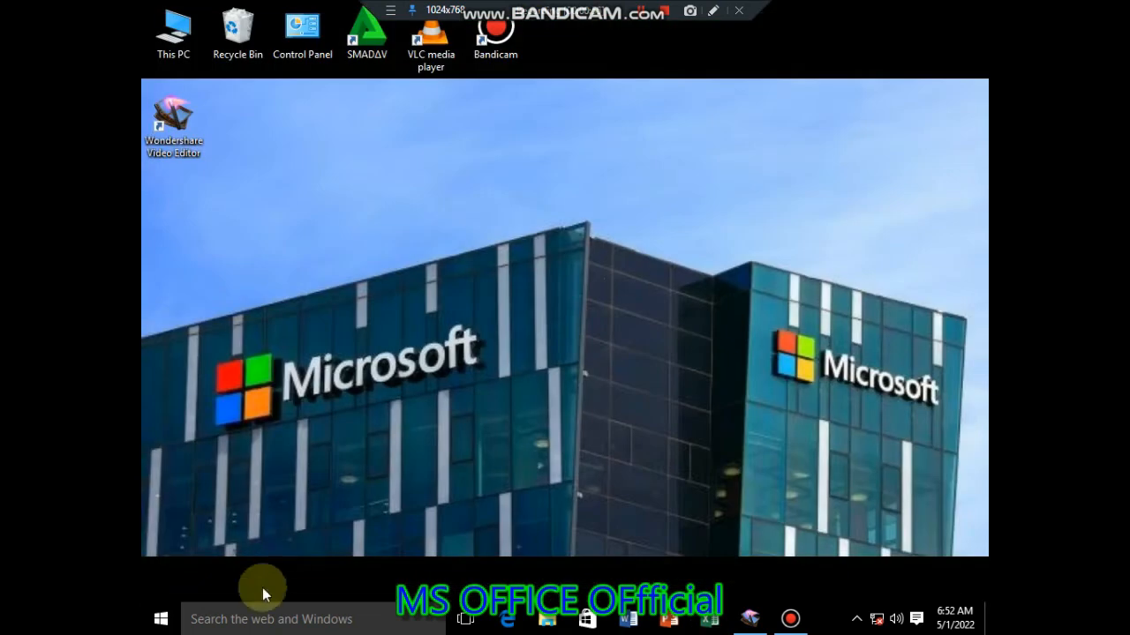
Search Windows for "word", open Word 2016, and create a blank document.
click(263, 618)
text(word)
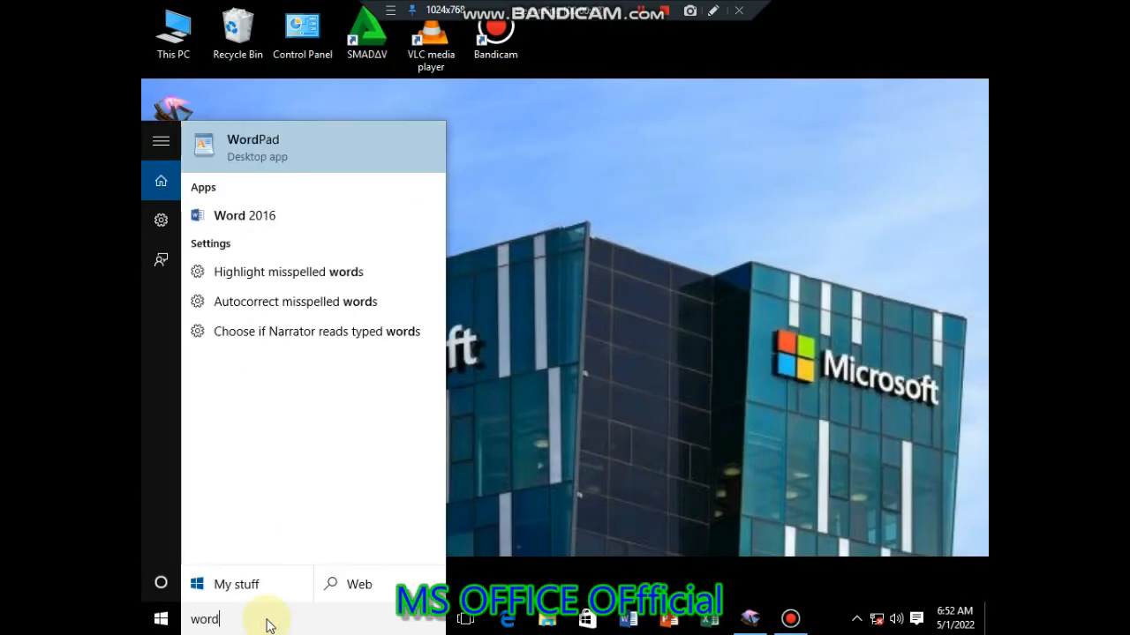
click(305, 221)
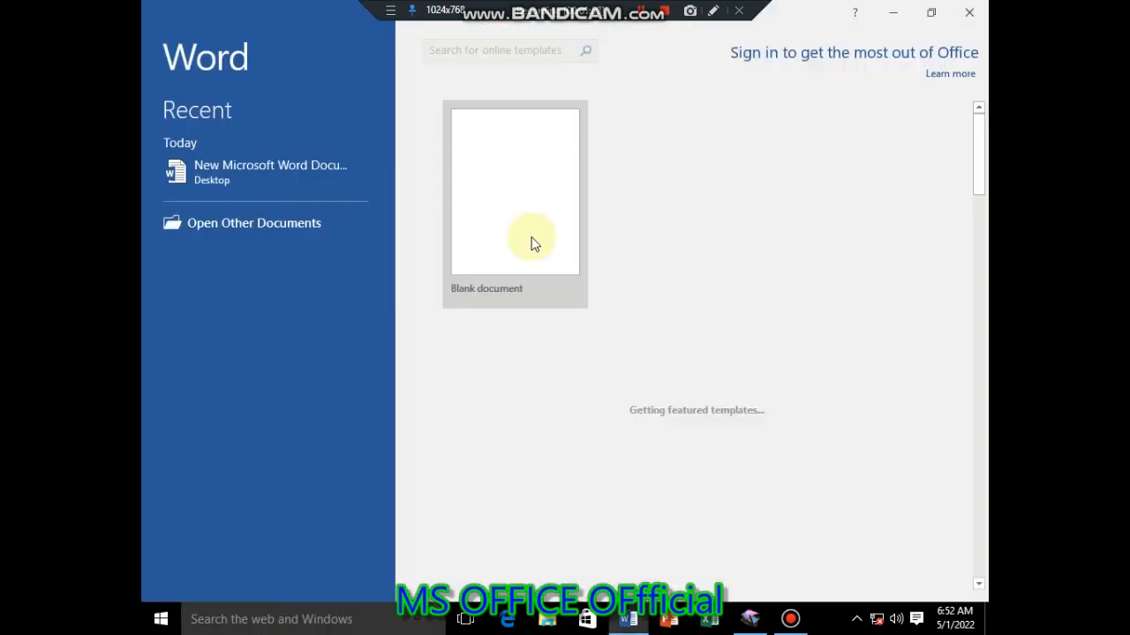
click(521, 154)
Look through Word's file options and its Insert, Design, Layout, References, Mailings, Review and View commands, and close Word.
click(169, 33)
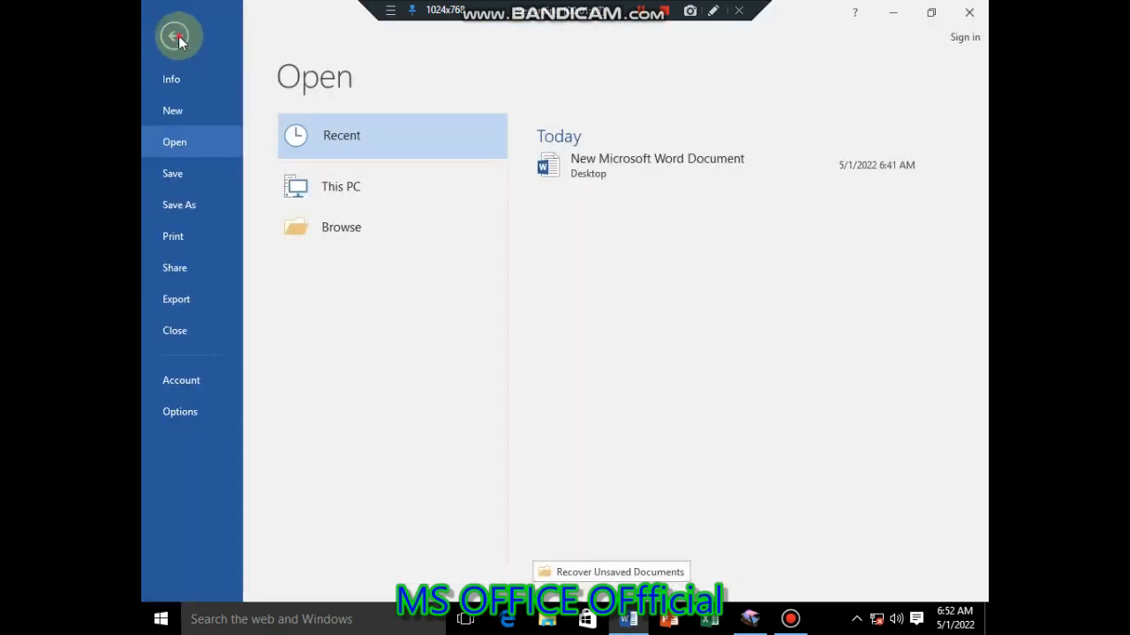
click(170, 33)
click(268, 39)
click(318, 39)
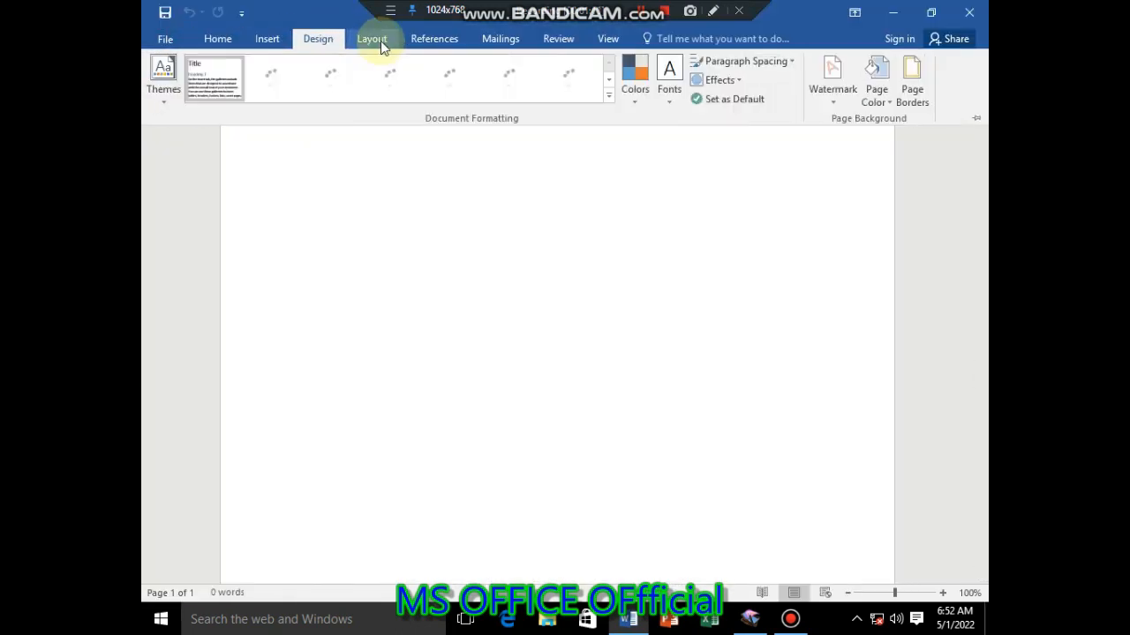
click(374, 40)
click(436, 39)
click(500, 39)
click(570, 43)
click(607, 40)
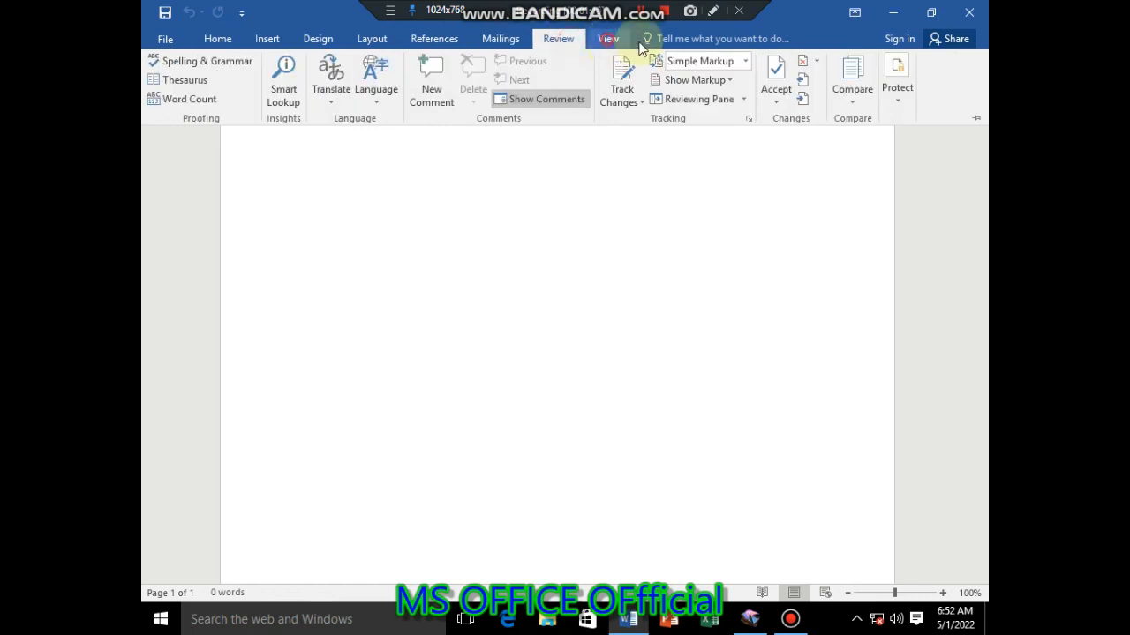
click(646, 41)
click(976, 13)
Search Windows for "power p" and open PowerPoint 2016.
click(343, 625)
text(power point)
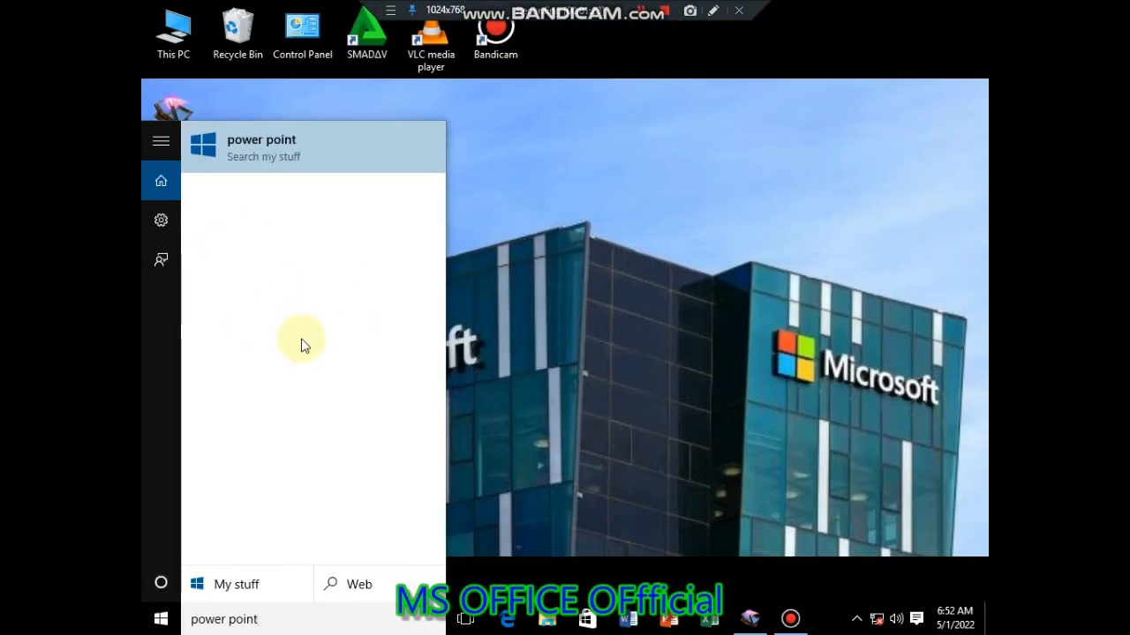
key(BackSpace)
key(BackSpace)
key(BackSpace)
key(BackSpace)
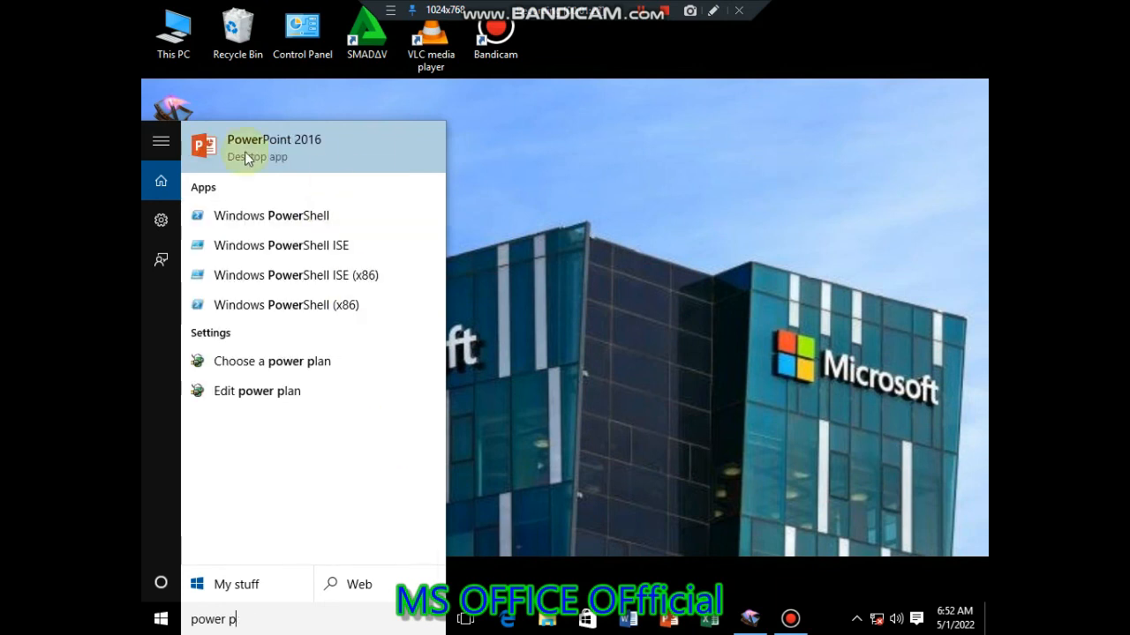
click(247, 148)
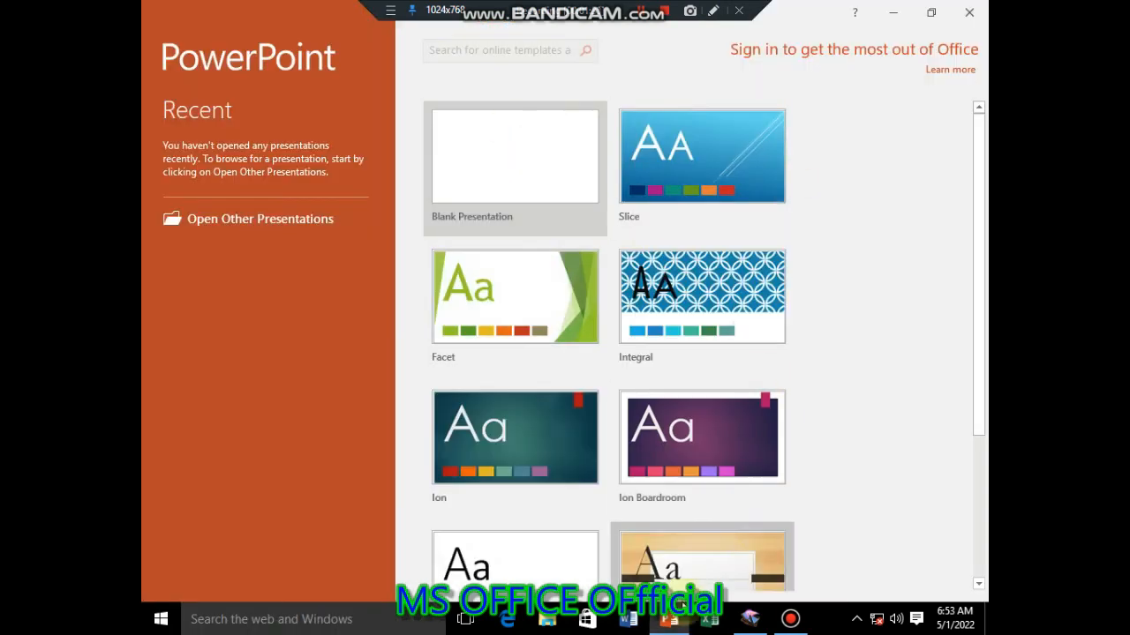
Create a new presentation from the Wisp template.
scroll(671, 353, down, 3)
click(693, 495)
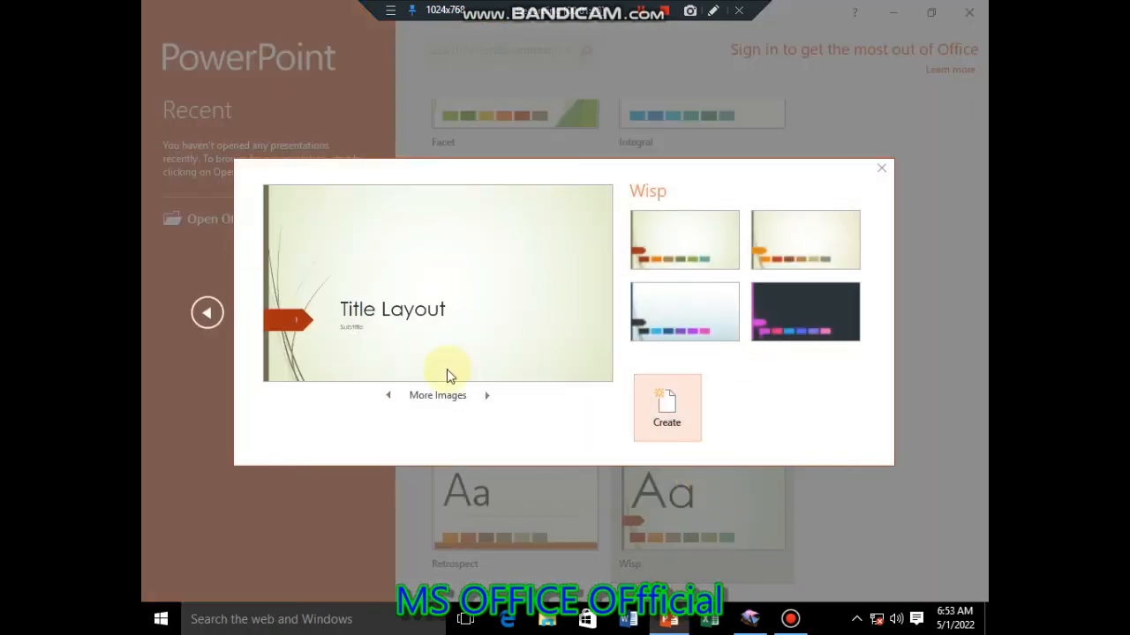
click(666, 408)
Check the presentation's Info page and look through the Design, Animations, Slide Show and View commands.
click(165, 39)
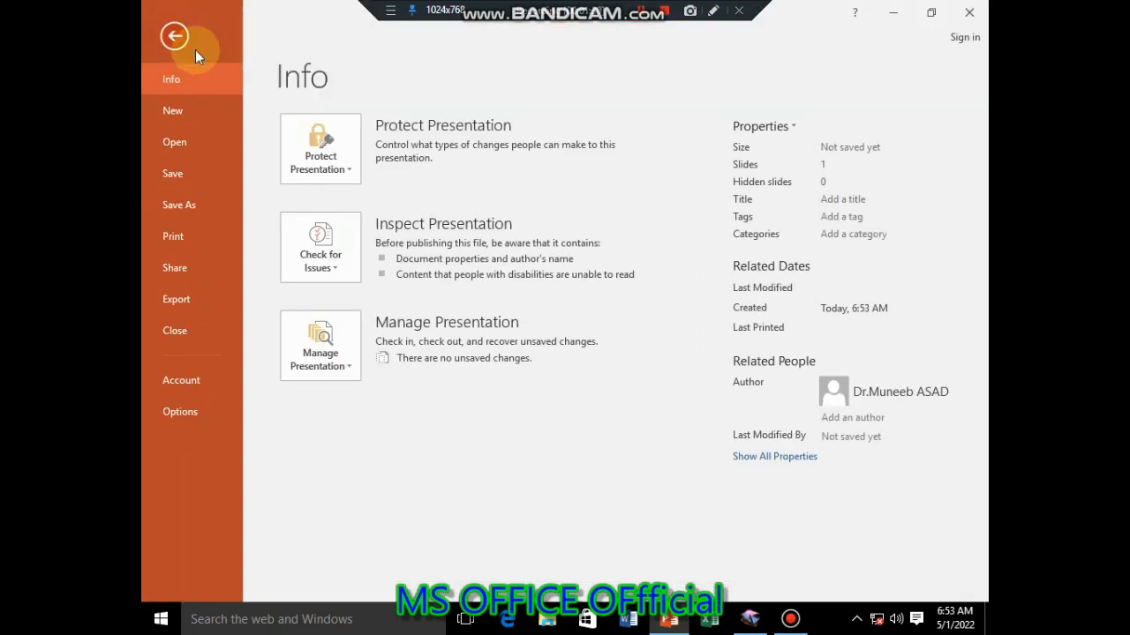
click(171, 35)
click(318, 38)
click(453, 39)
click(520, 40)
click(638, 39)
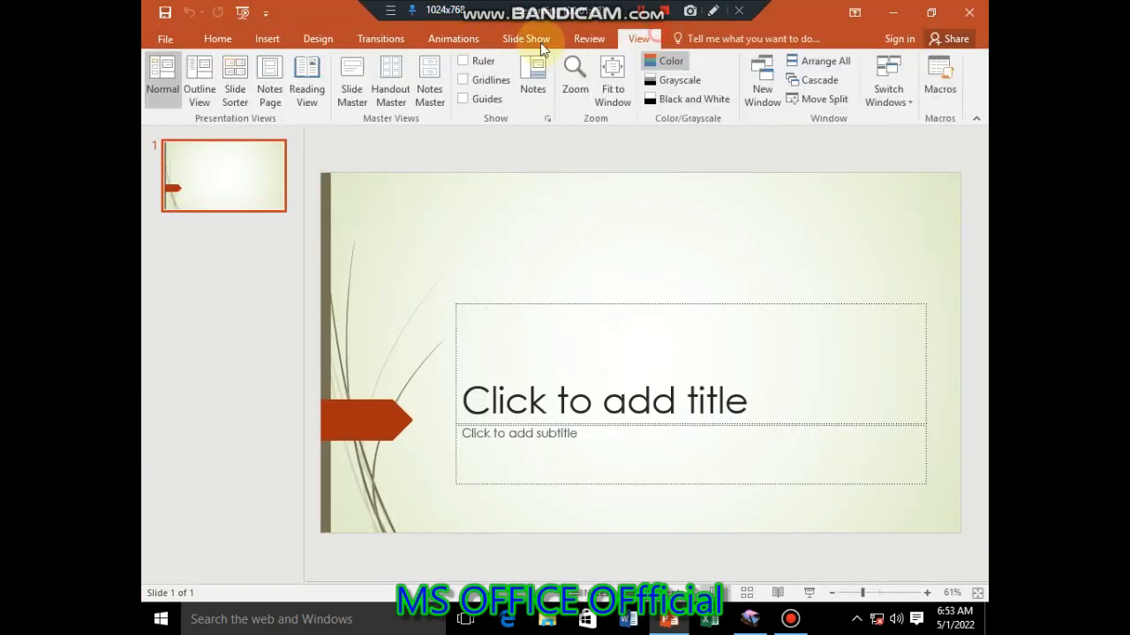
Expand the gallery of design themes and start browsing for a theme file.
click(319, 40)
click(461, 93)
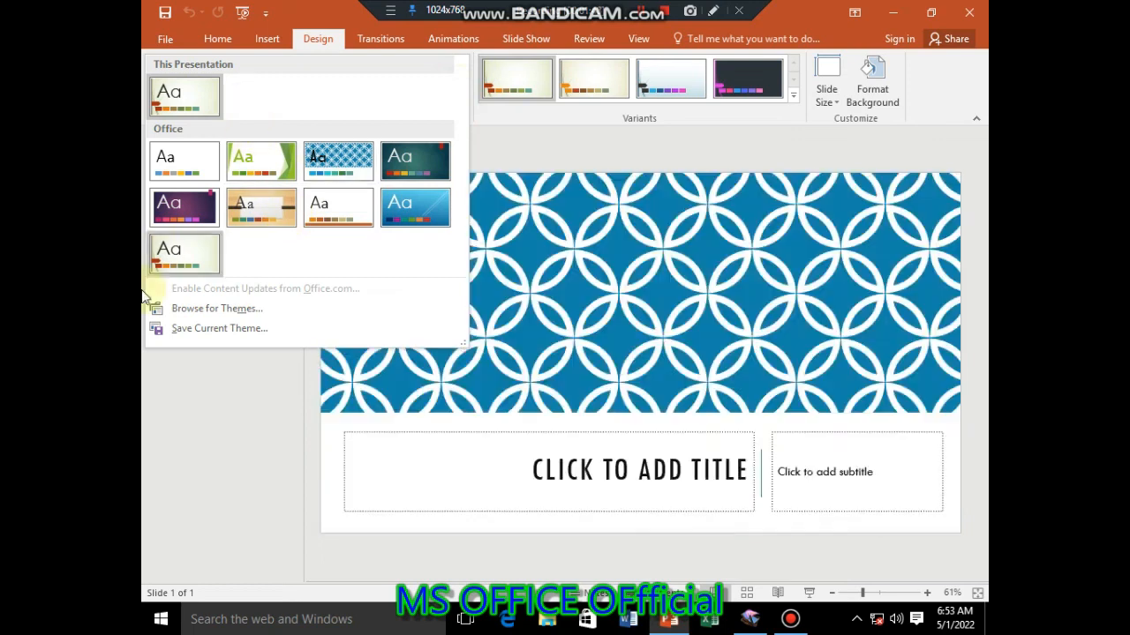
click(256, 309)
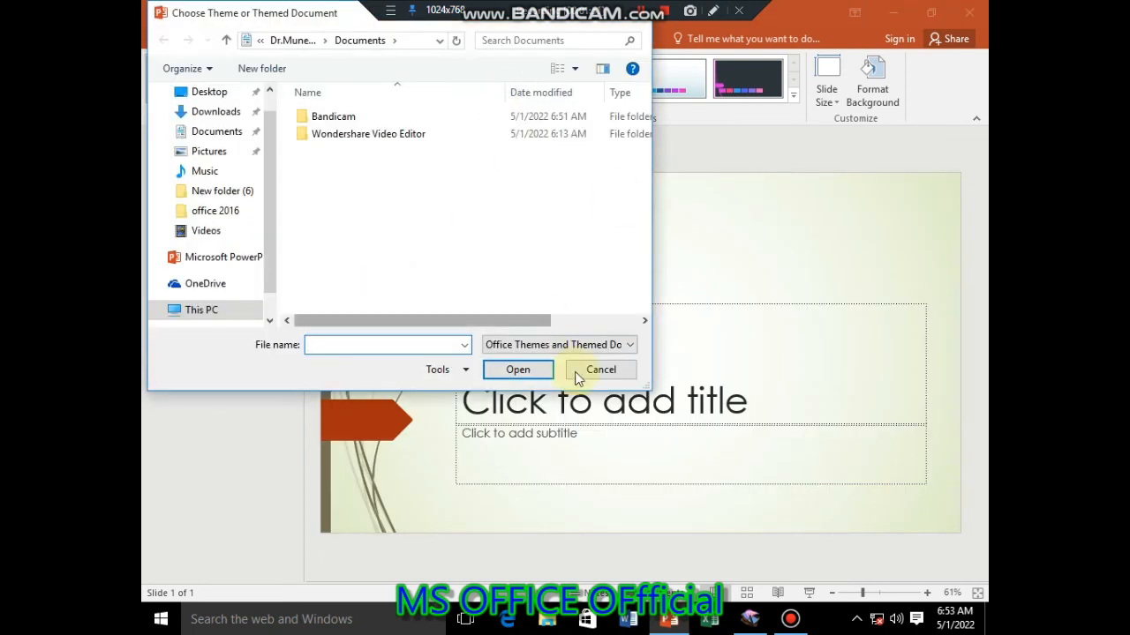